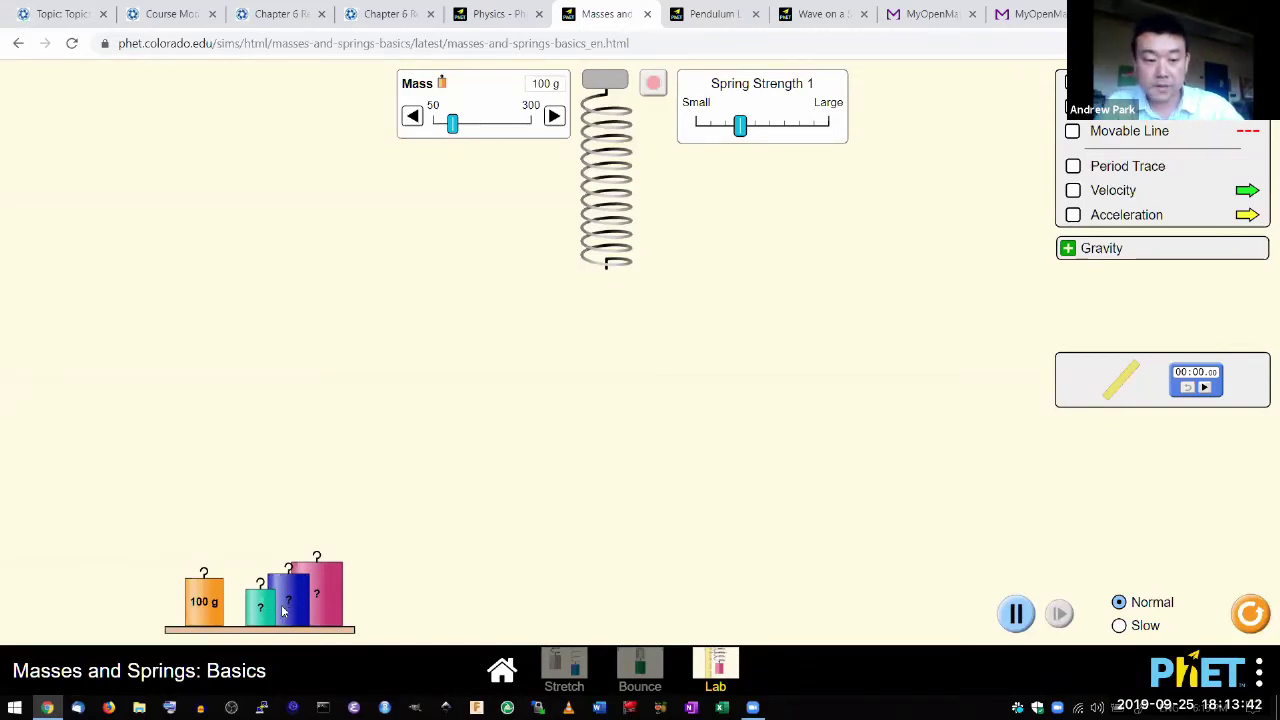
Hang the 100 g blue mystery mass on the spring, then pull and release it to bounce
left_click_drag(276, 610, 598, 331)
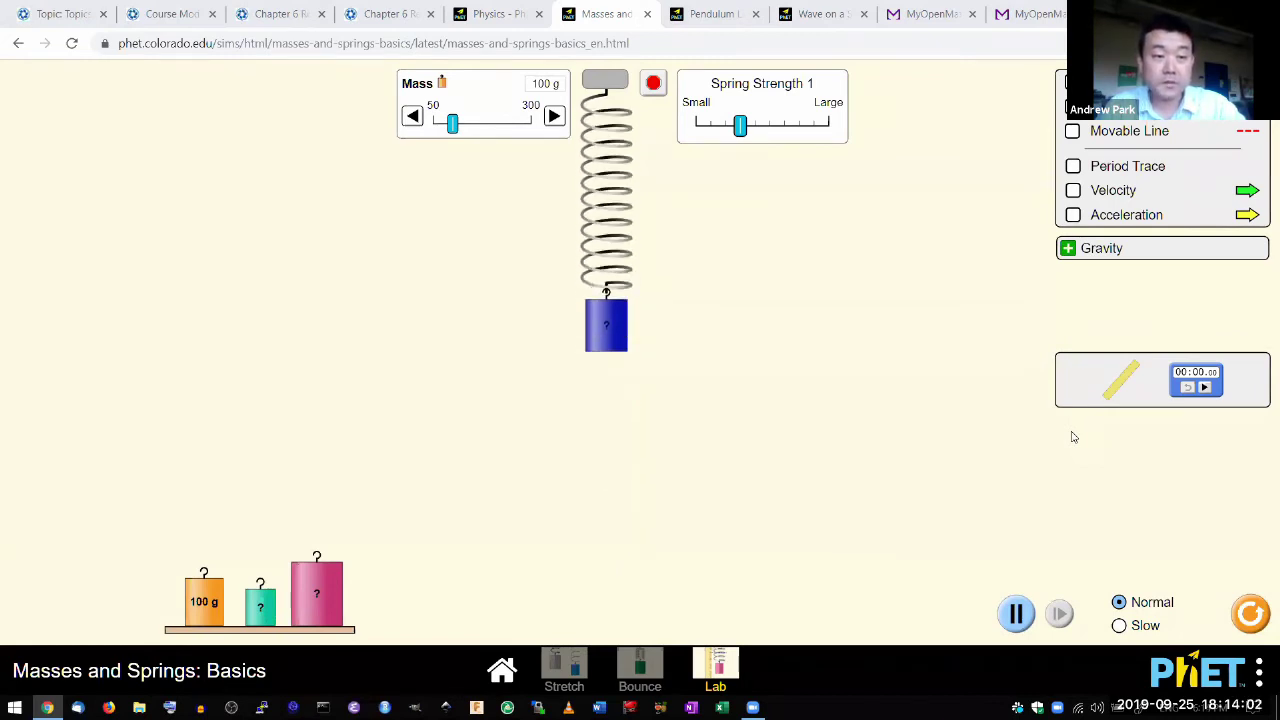
left_click_drag(605, 390, 612, 408)
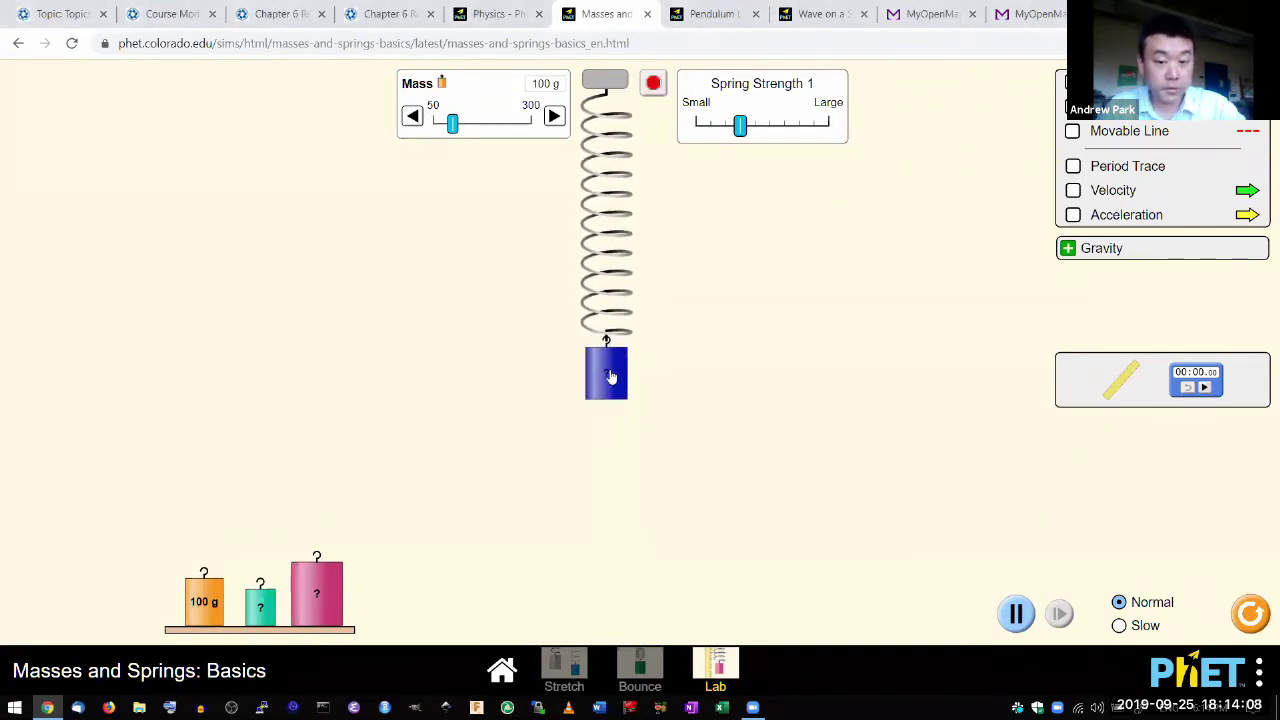
mouse_move(612, 379)
left_mouse_down()
mouse_move(616, 301)
mouse_move(624, 378)
left_mouse_up()
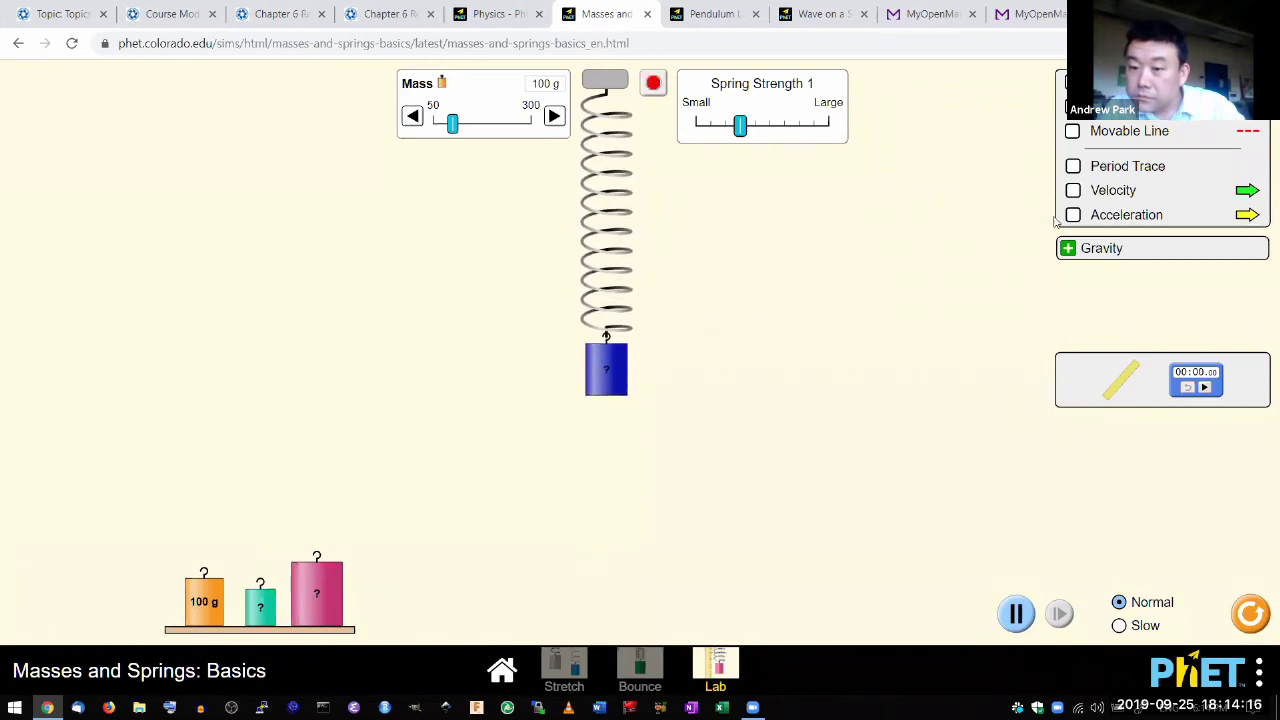
Confirm Earth gravity in the Gravity panel, then pull and release the blue mass again
left_click(1068, 249)
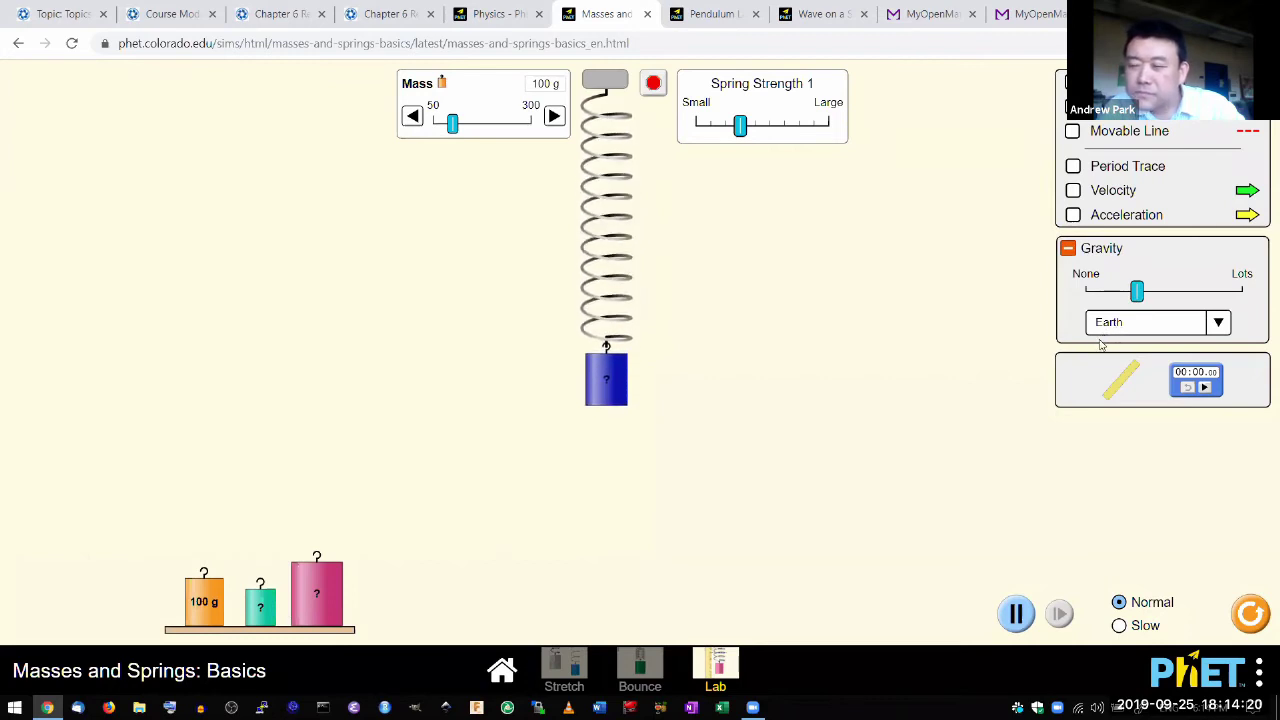
left_click_drag(609, 374, 616, 308)
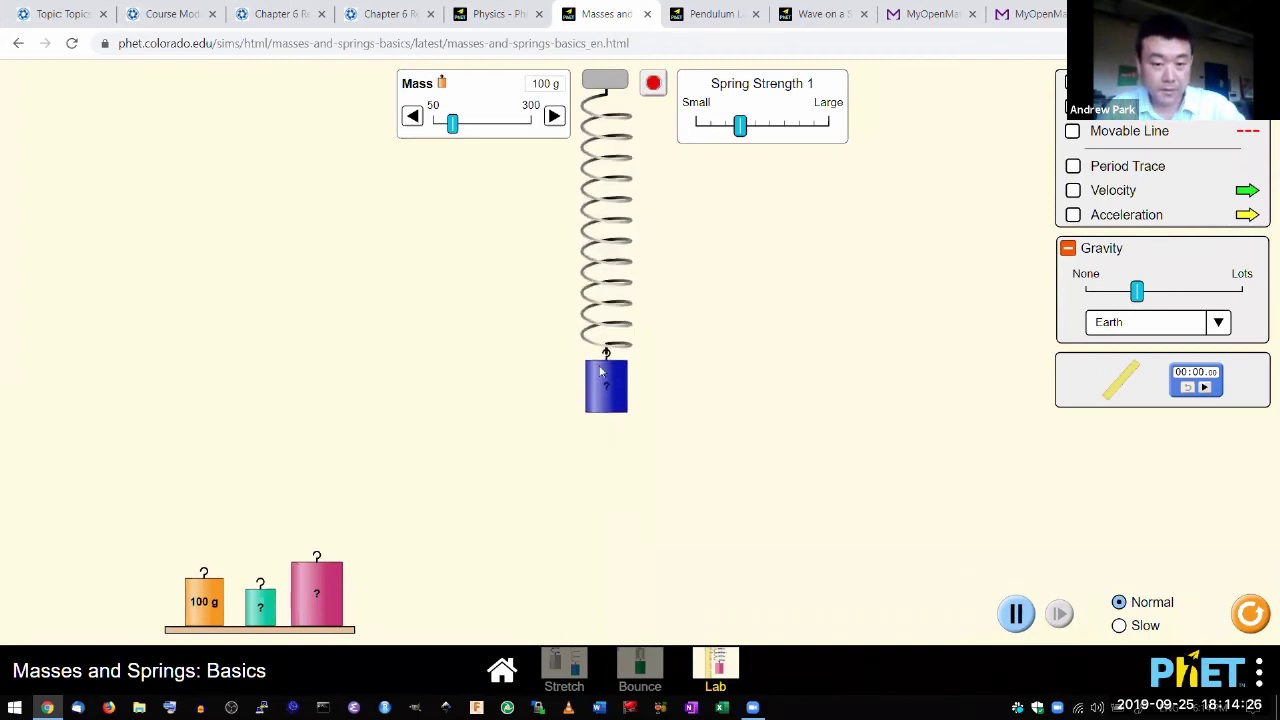
left_click_drag(601, 383, 629, 490)
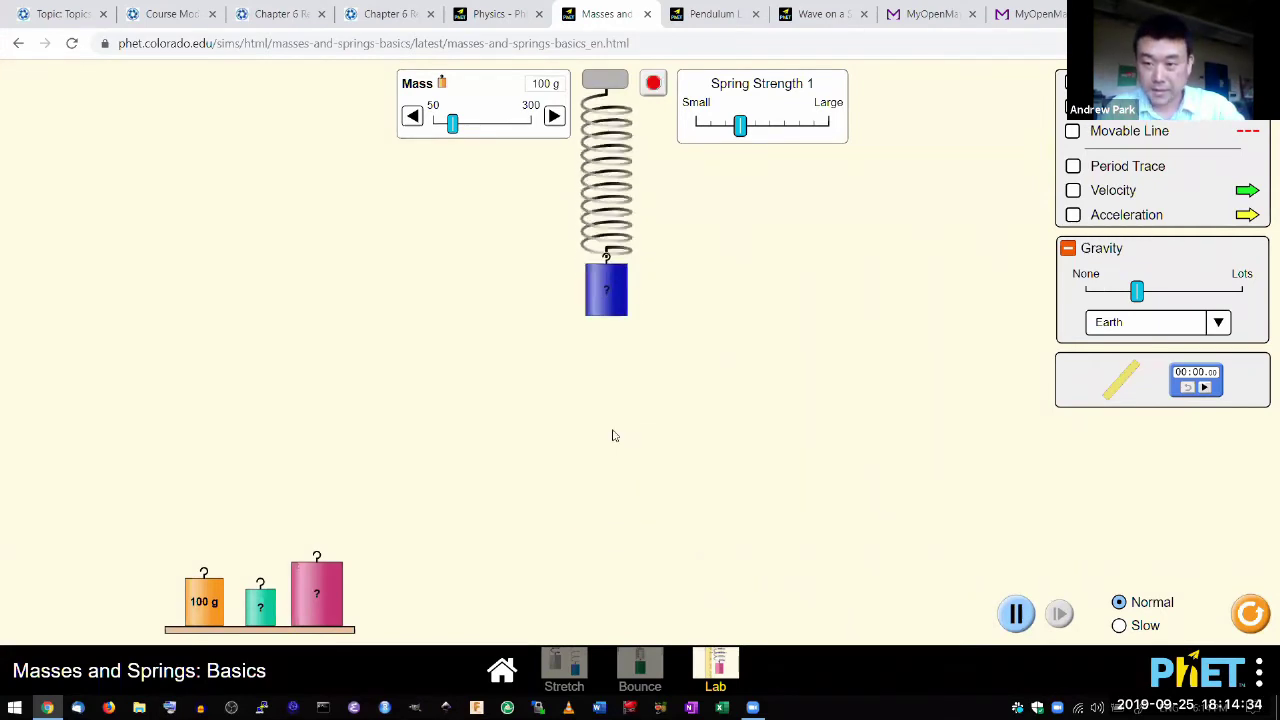
left_click_drag(614, 425, 622, 394)
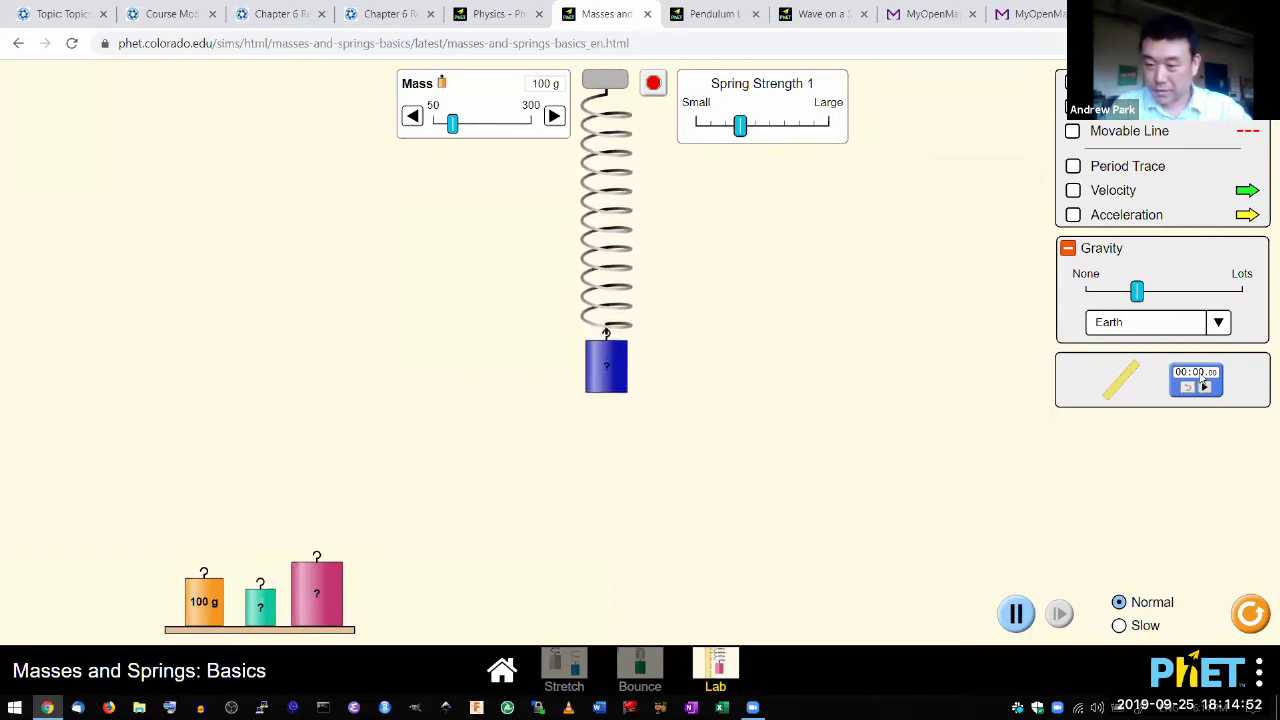
Place the stopwatch beside the spring and switch speed to Slow, then back to Normal
left_click_drag(1197, 382, 777, 339)
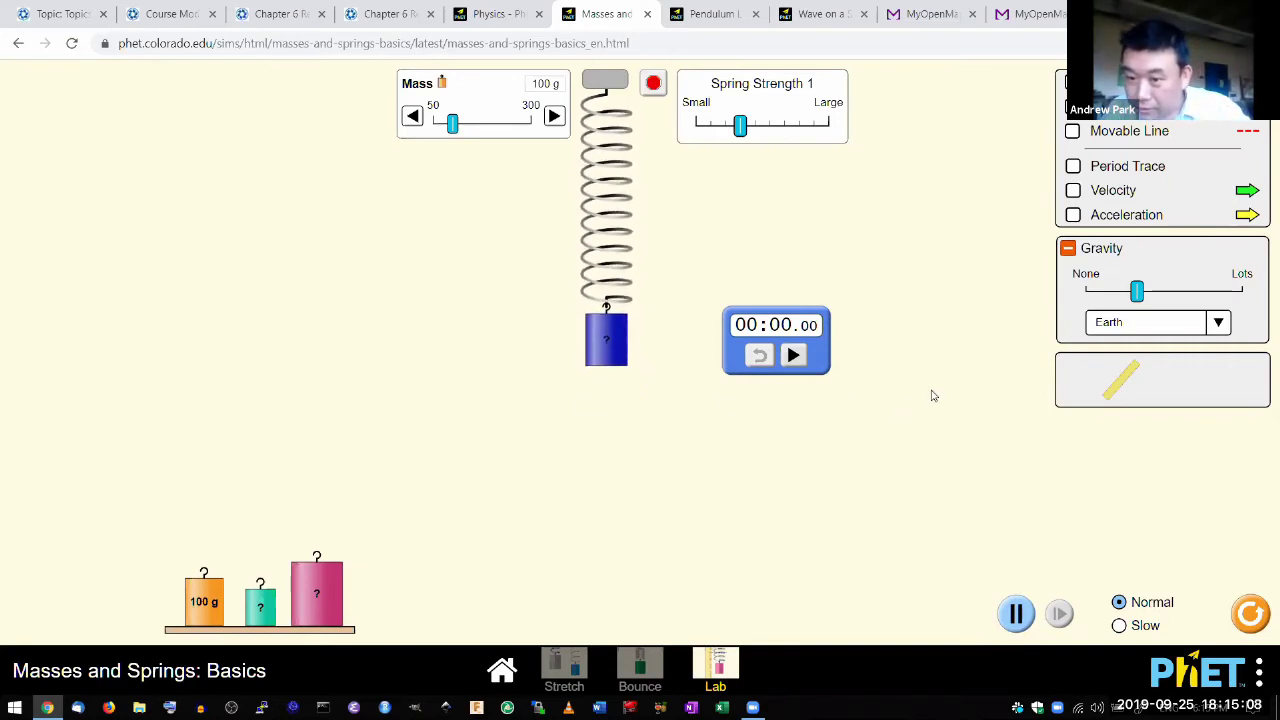
left_click(1121, 626)
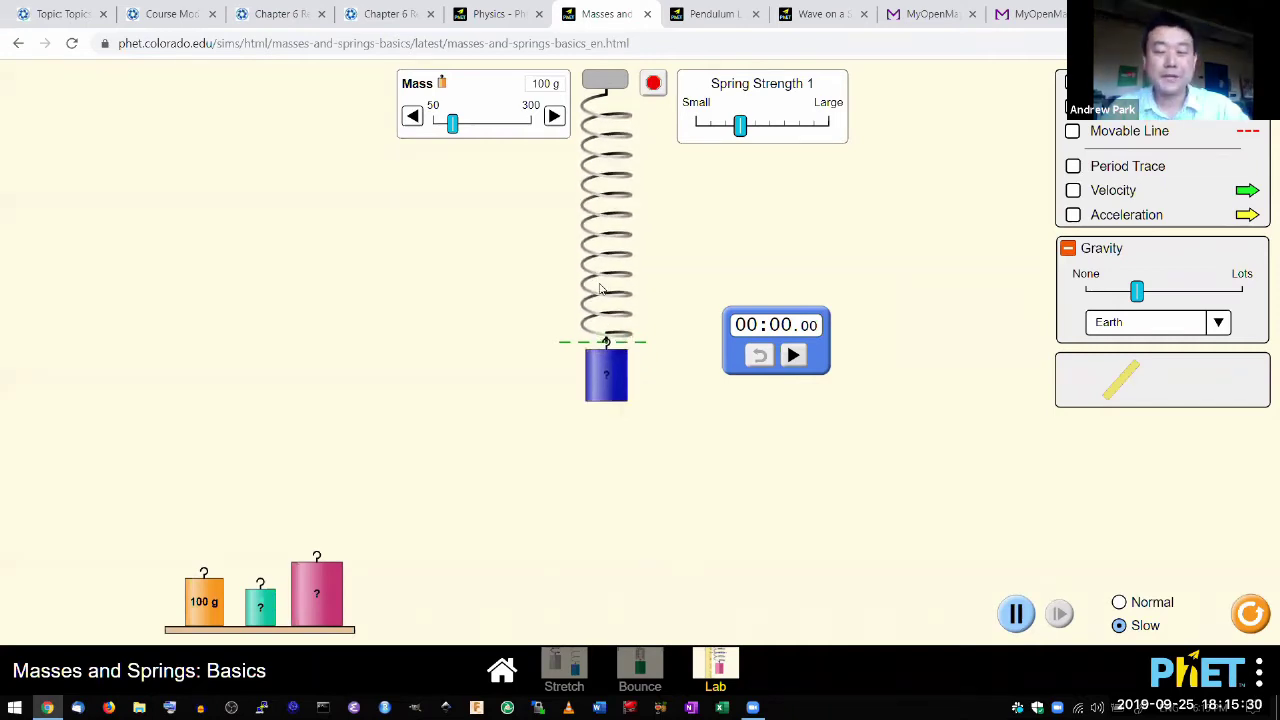
left_click(1119, 603)
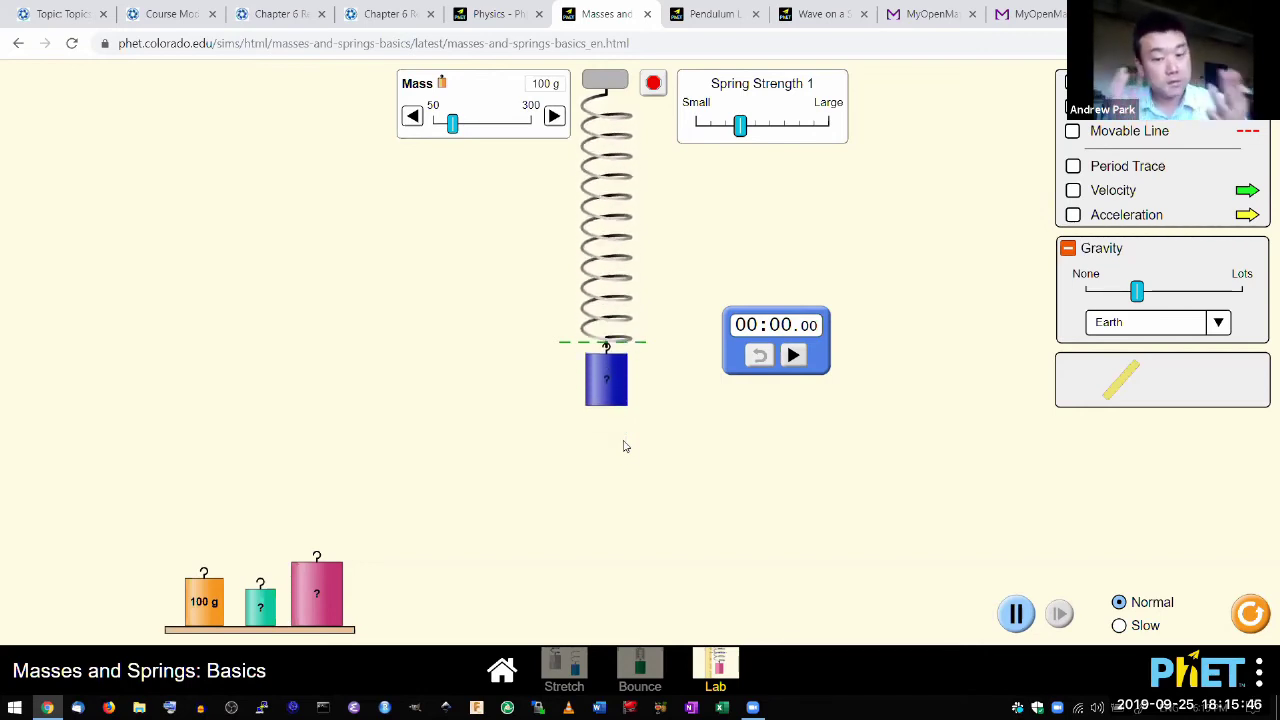
In slow motion, time one small-amplitude oscillation of the blue mass: 00:00.86
left_click(1118, 626)
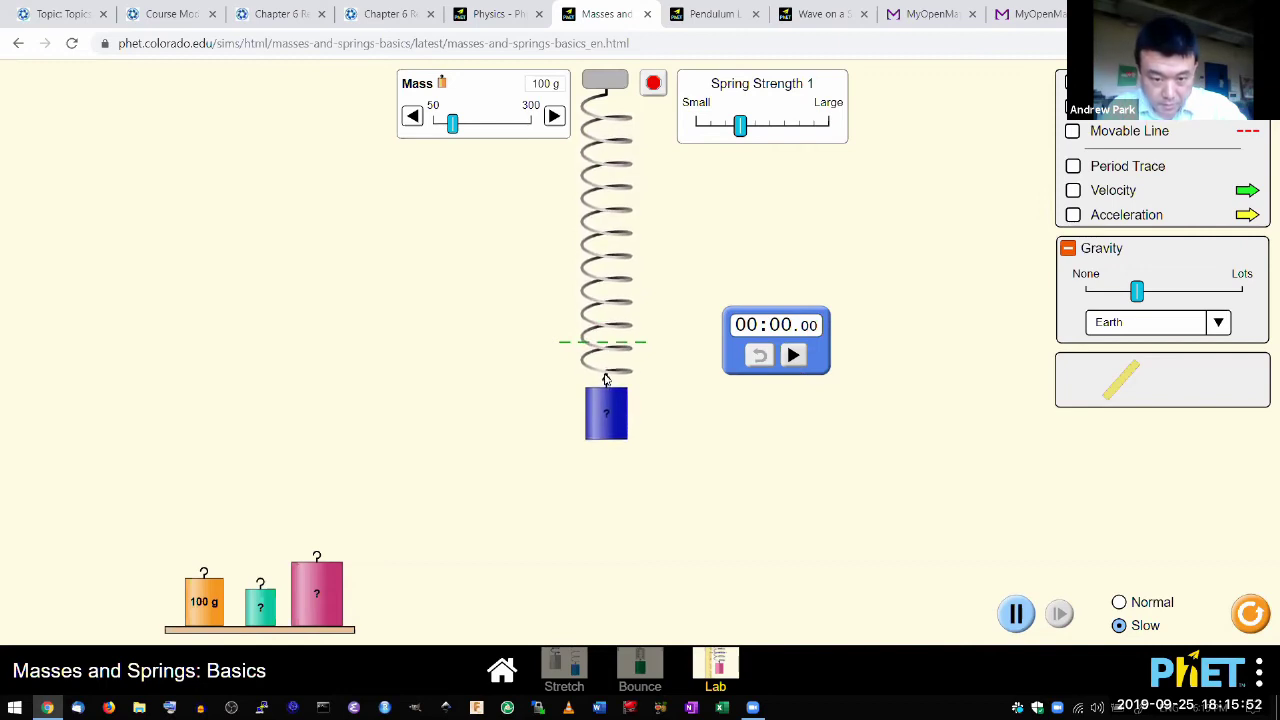
left_click(792, 356)
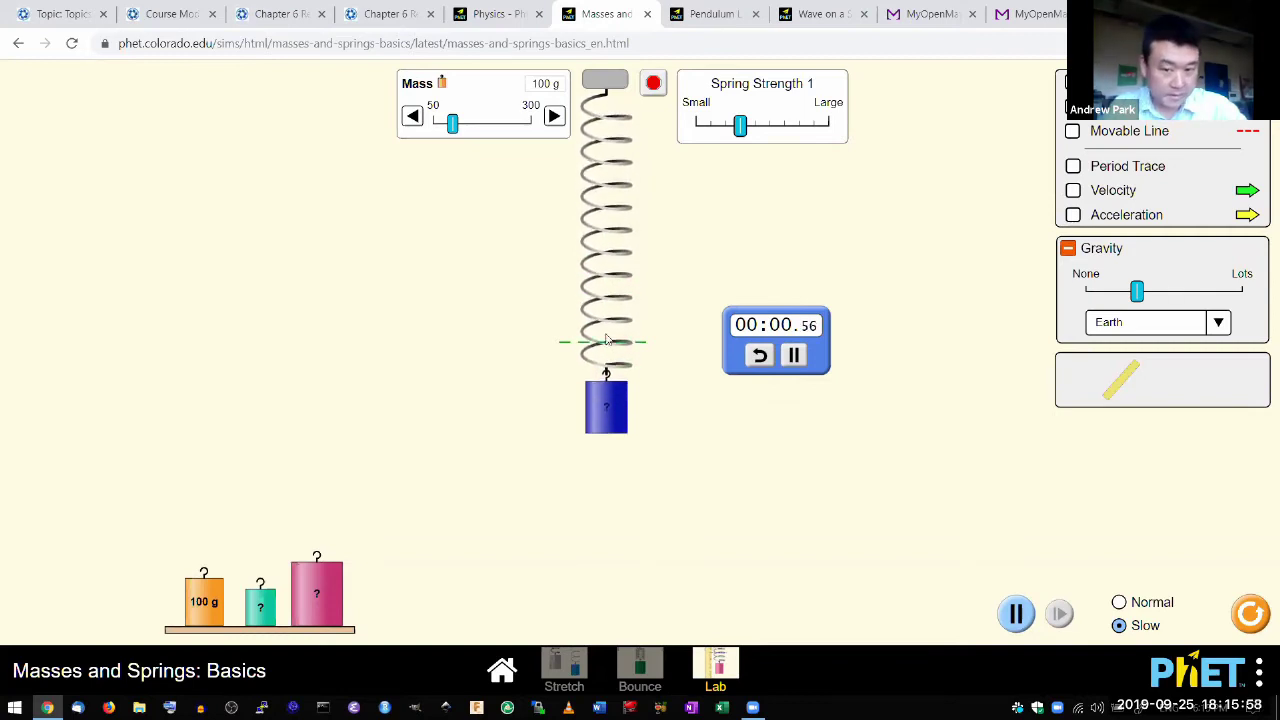
left_click(793, 357)
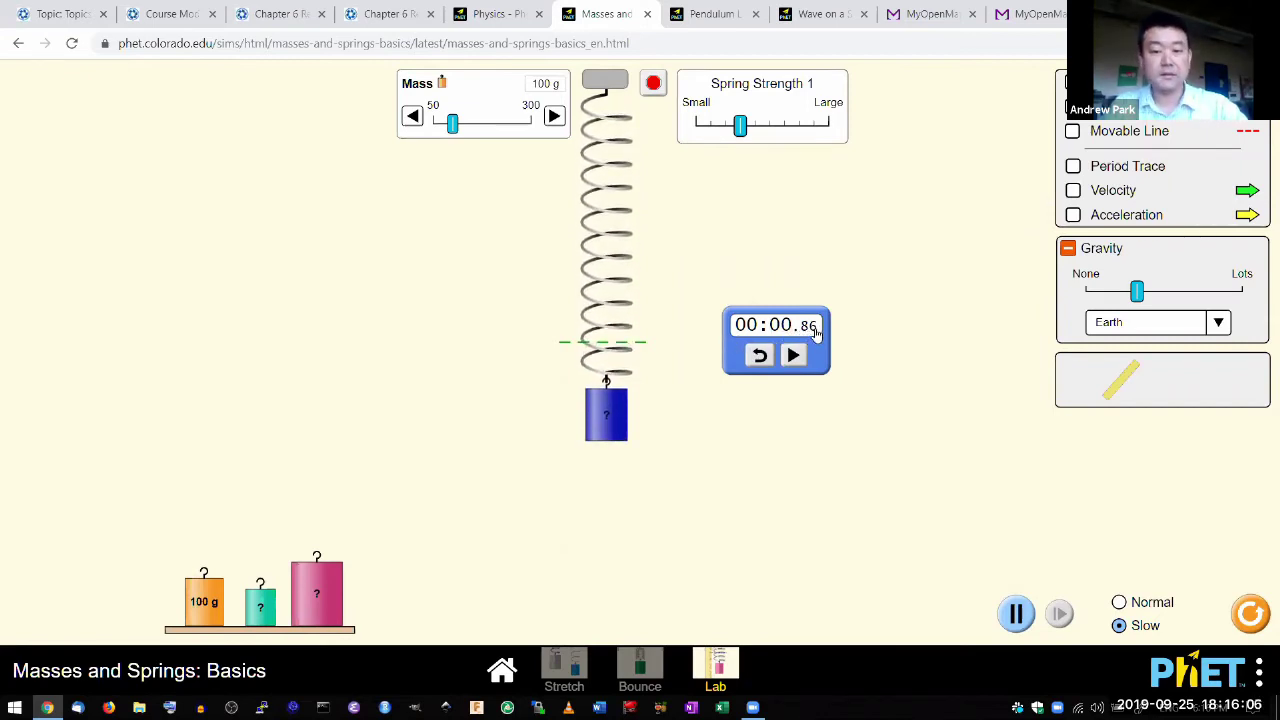
Switch to Normal and back to Slow speed, then pause and resume the simulation
left_click(1119, 603)
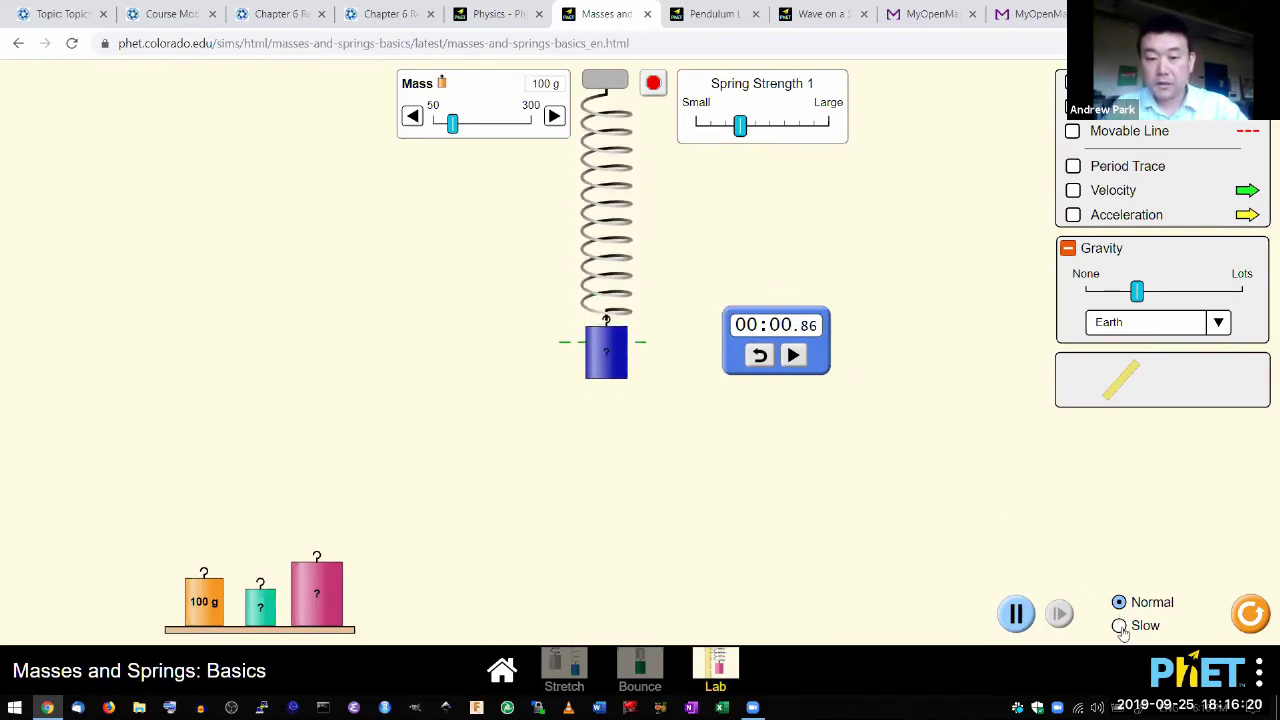
left_click(1121, 630)
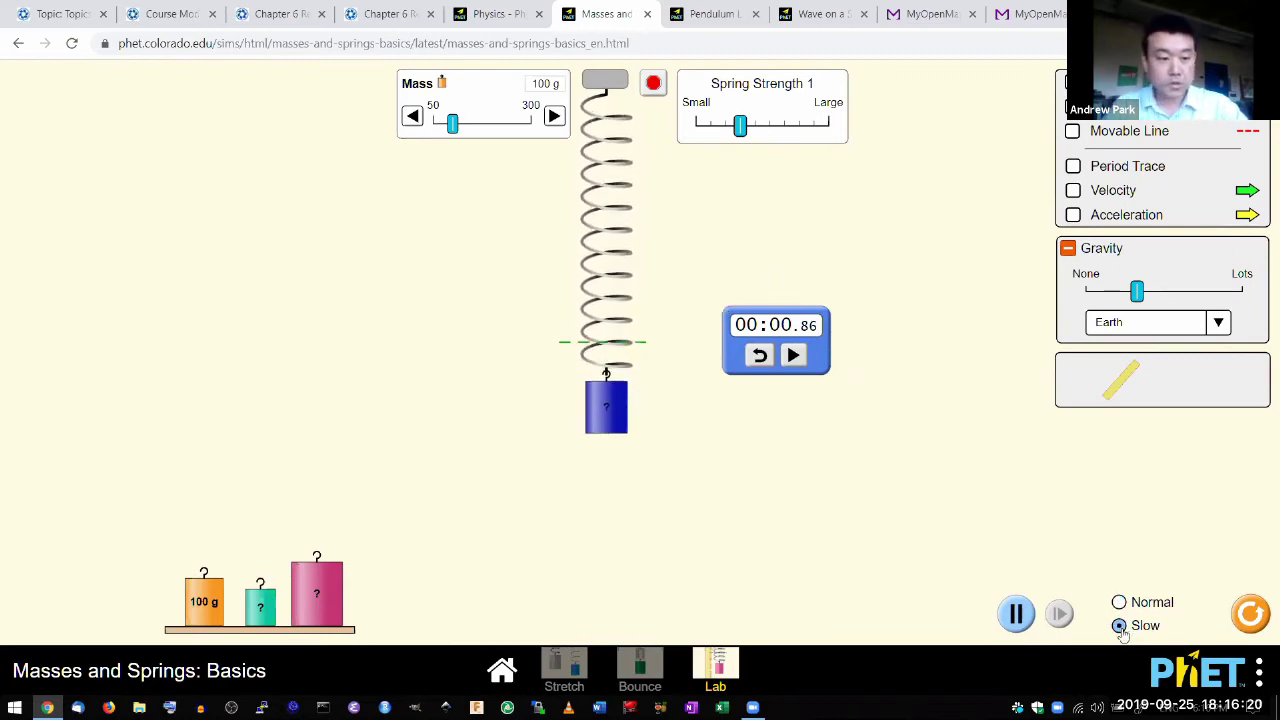
left_click(1015, 613)
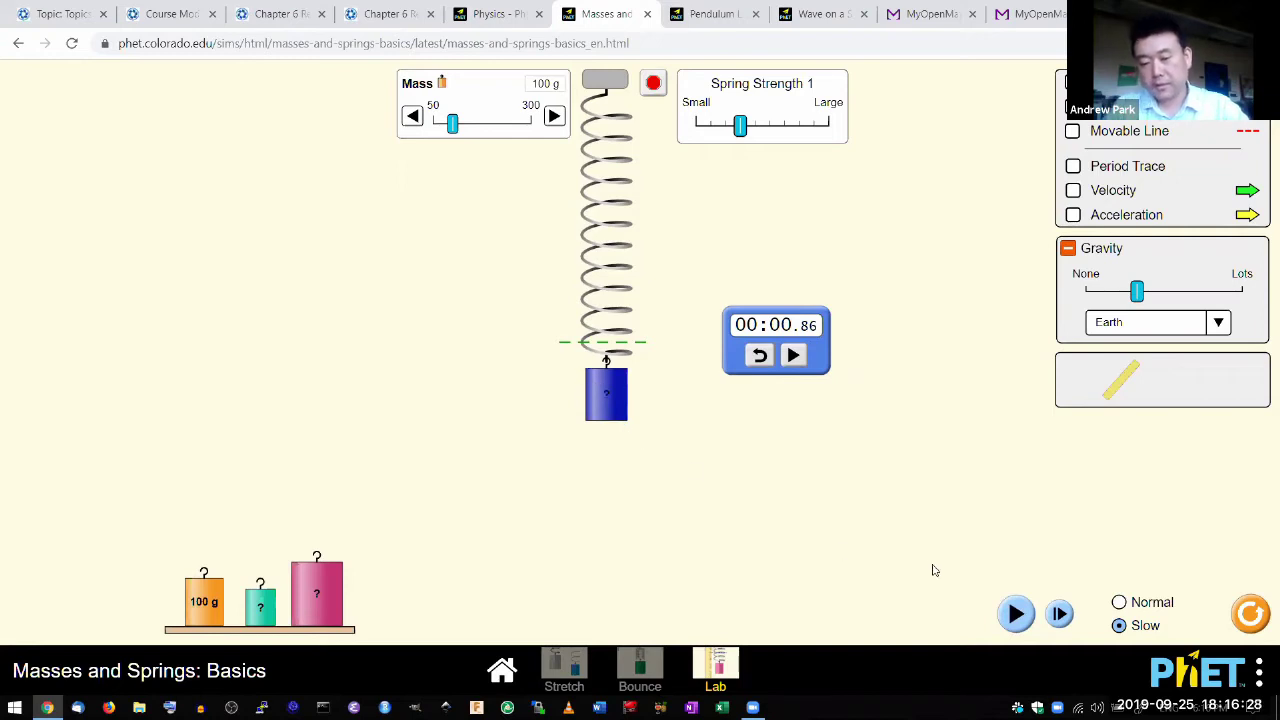
left_click(1012, 618)
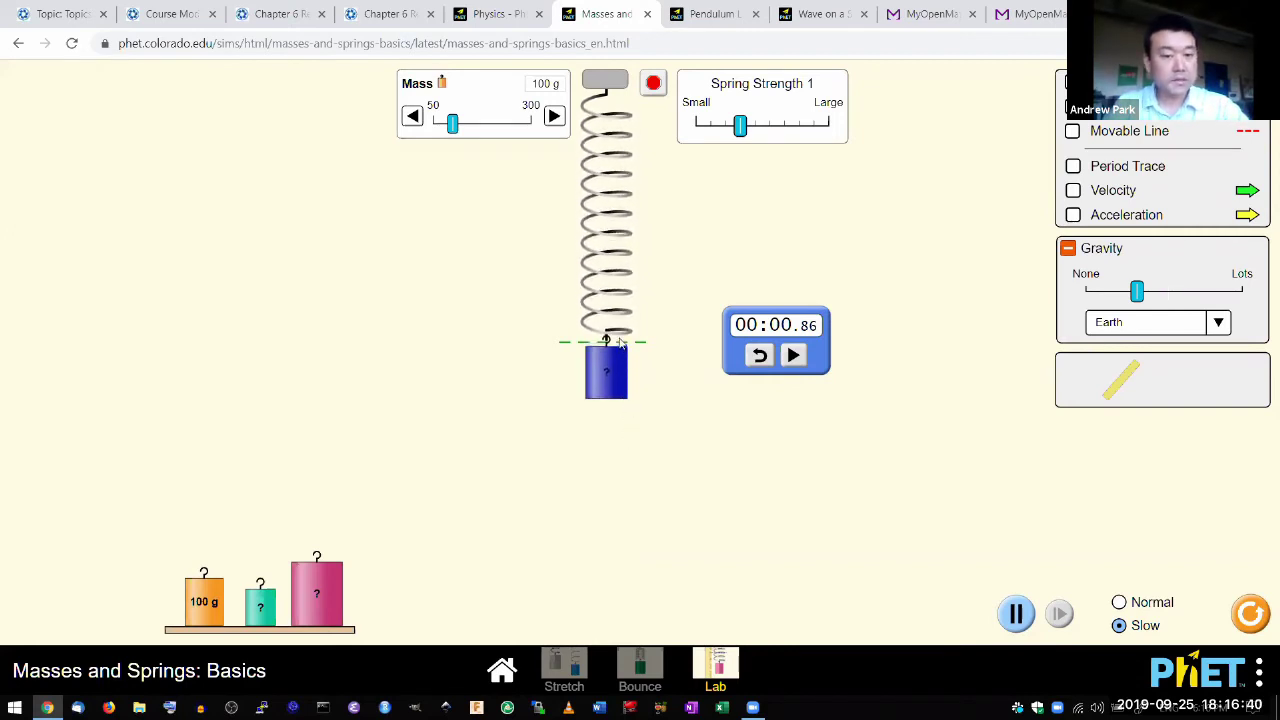
Pull the blue mass far down, then rehang it from the shelf at Normal speed
left_click_drag(614, 363, 607, 477)
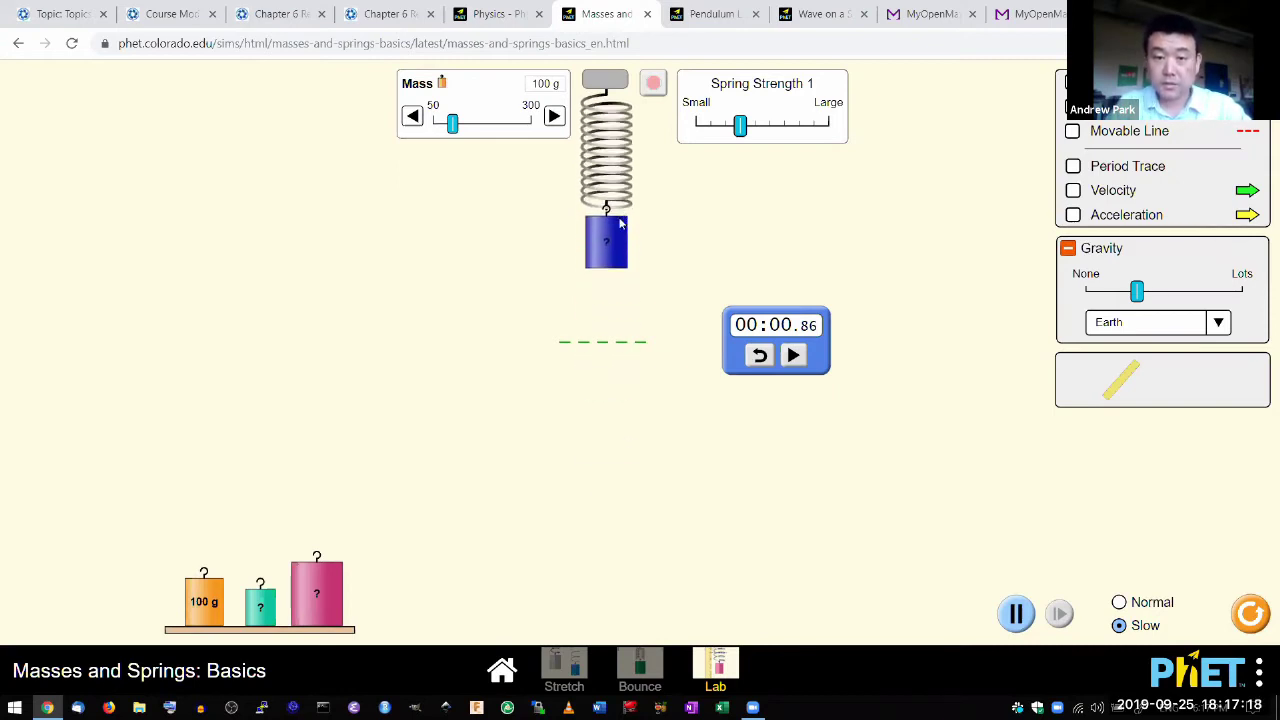
left_click_drag(613, 403, 916, 560)
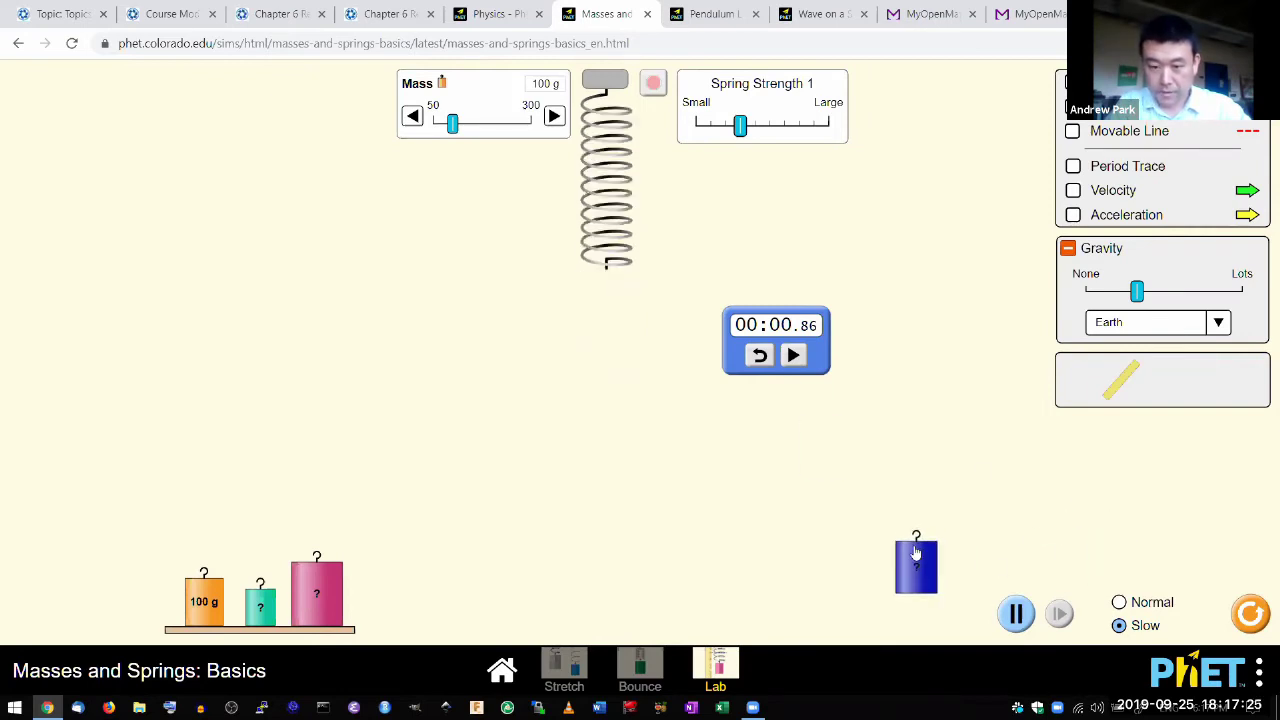
left_click(1121, 603)
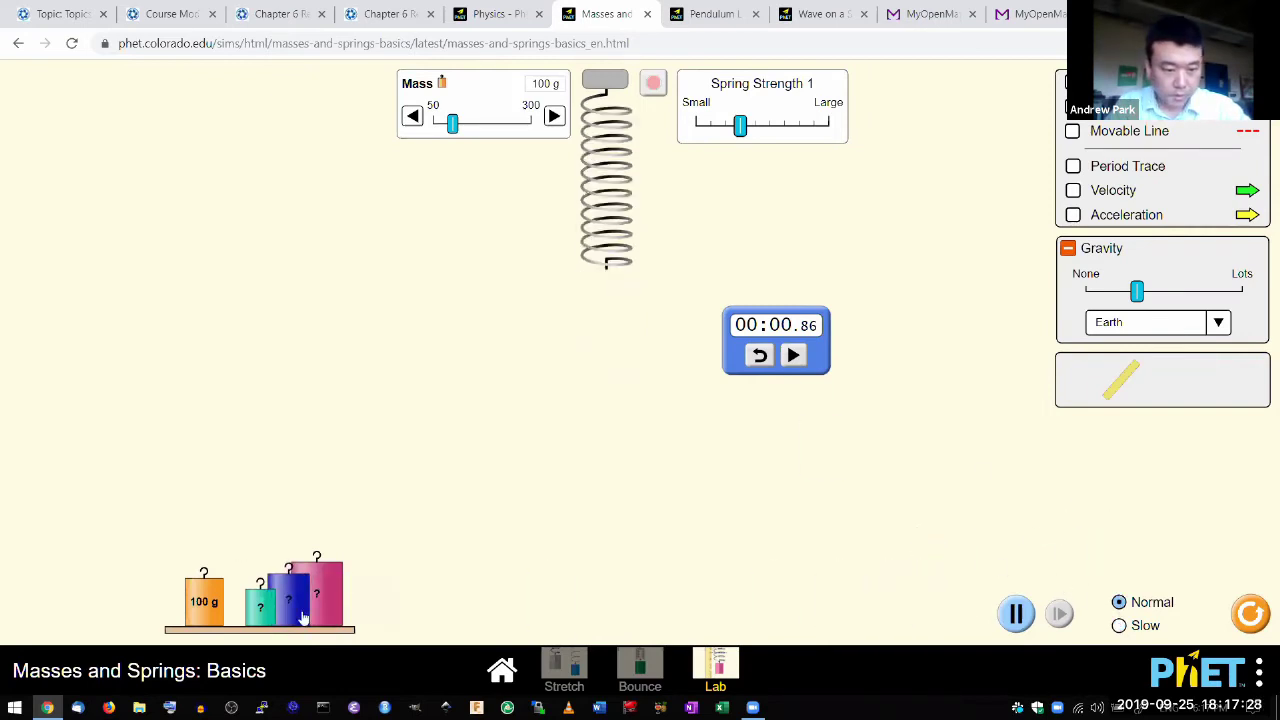
left_click_drag(303, 618, 608, 548)
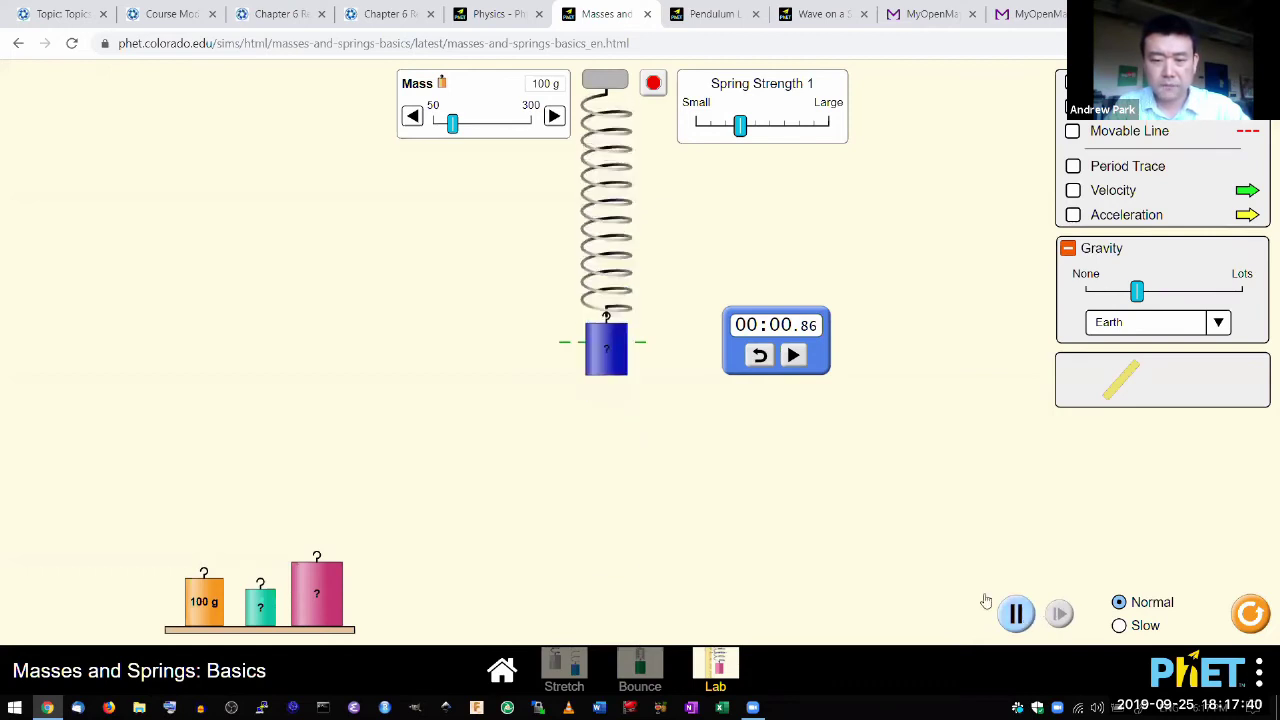
In slow motion, stretch the spring far down and time one large-amplitude period: 00:00.88
left_click(1120, 627)
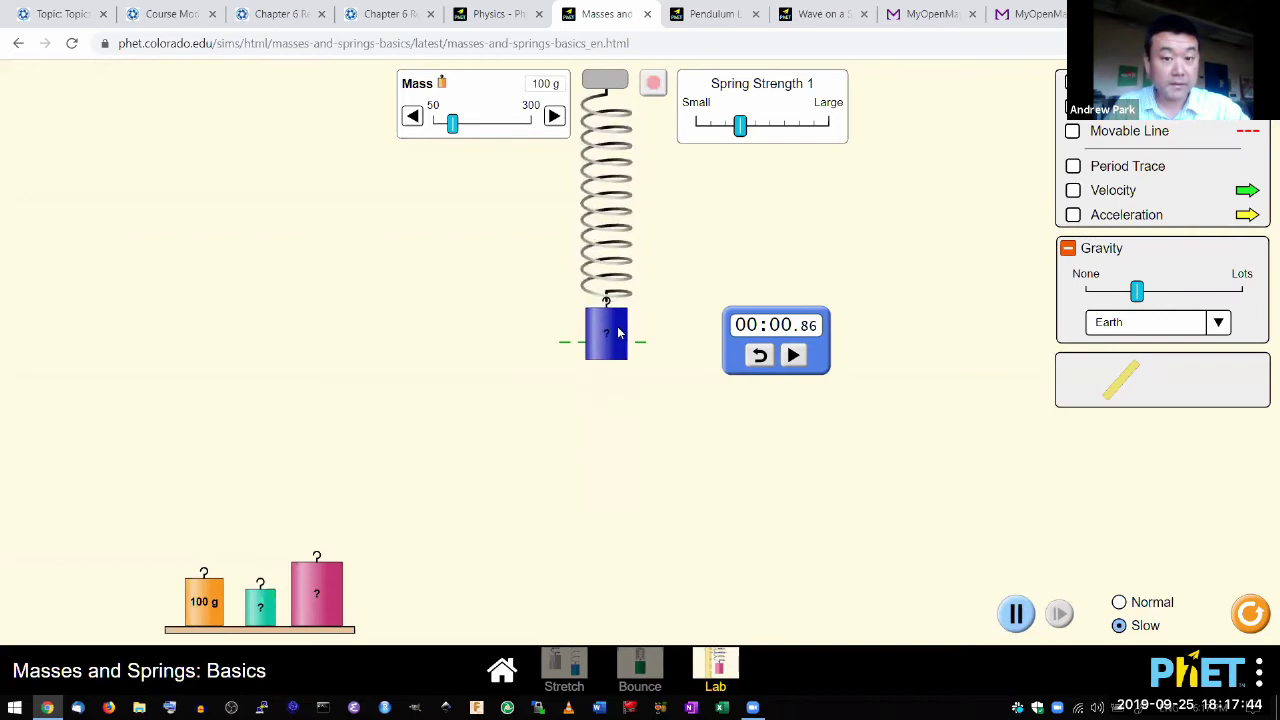
left_click_drag(618, 350, 618, 376)
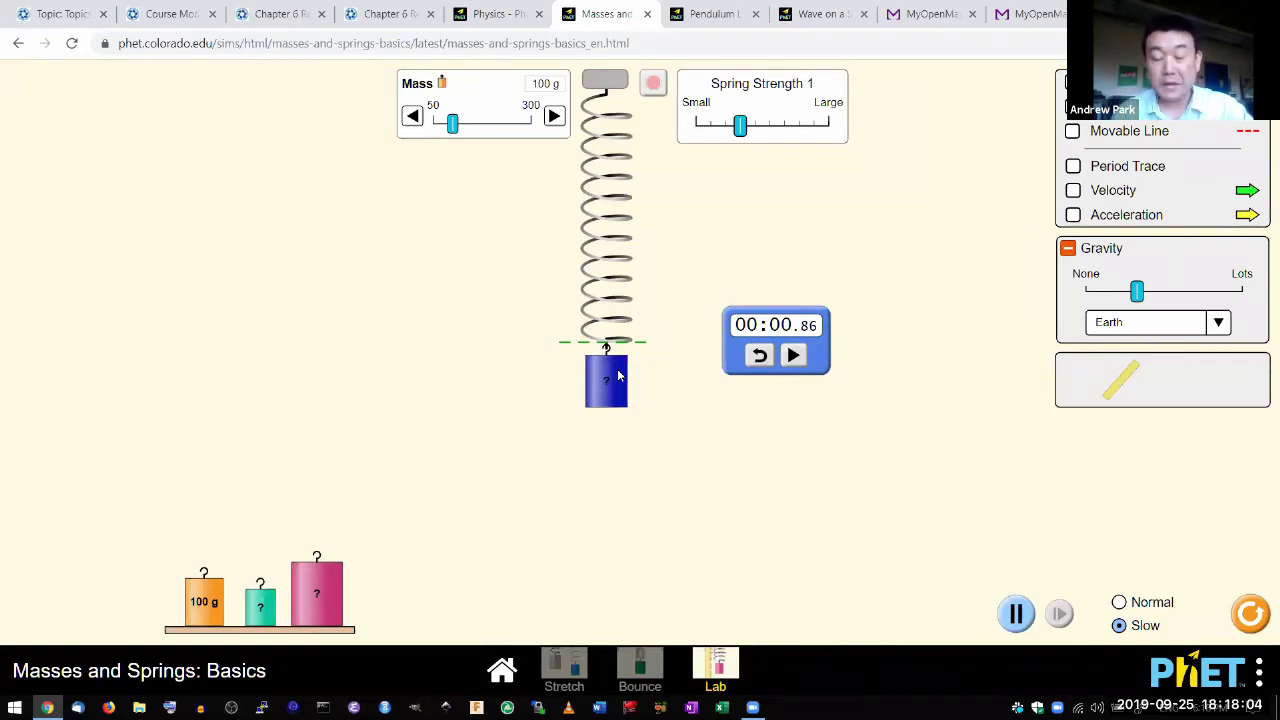
left_click_drag(618, 376, 620, 538)
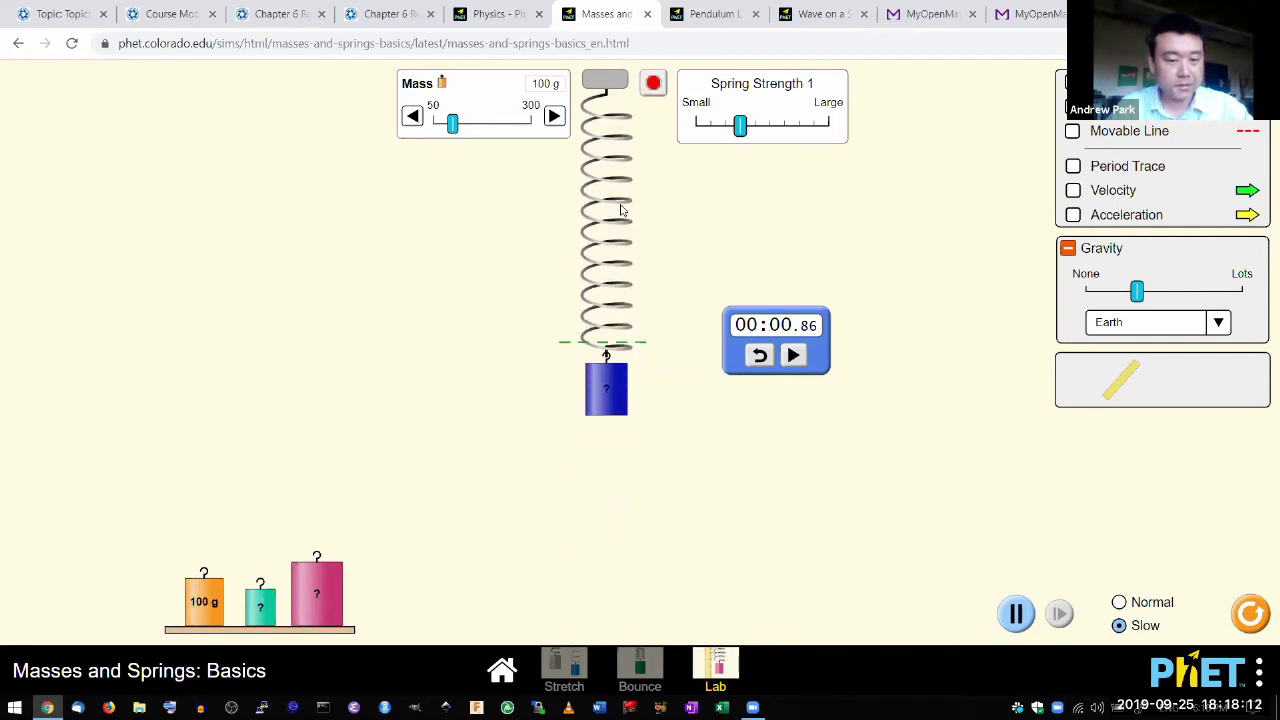
left_click(760, 356)
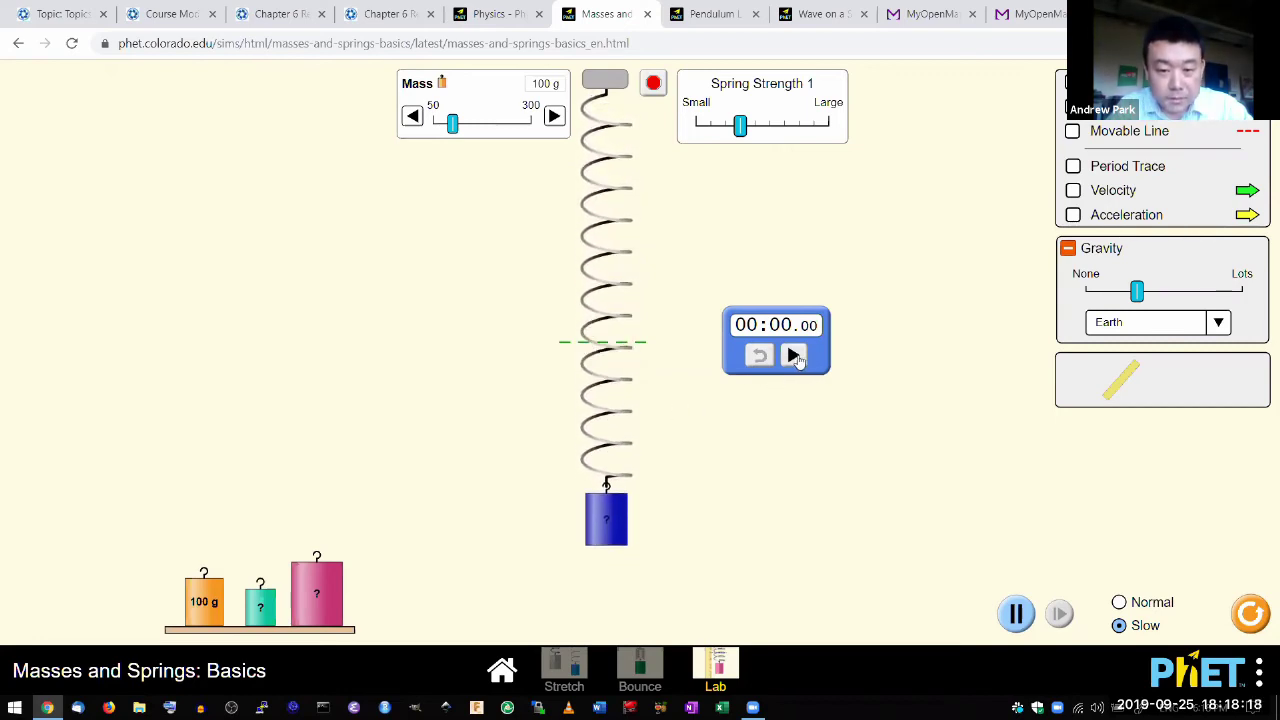
left_click(794, 357)
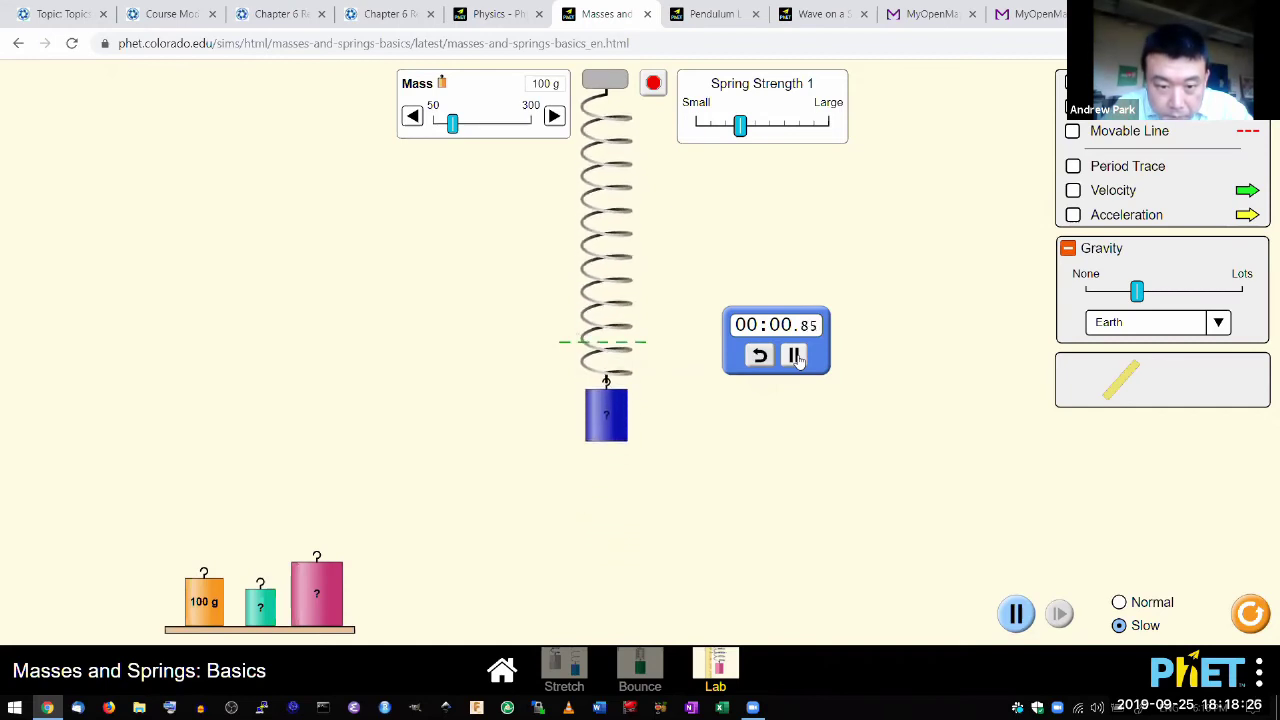
left_click(795, 357)
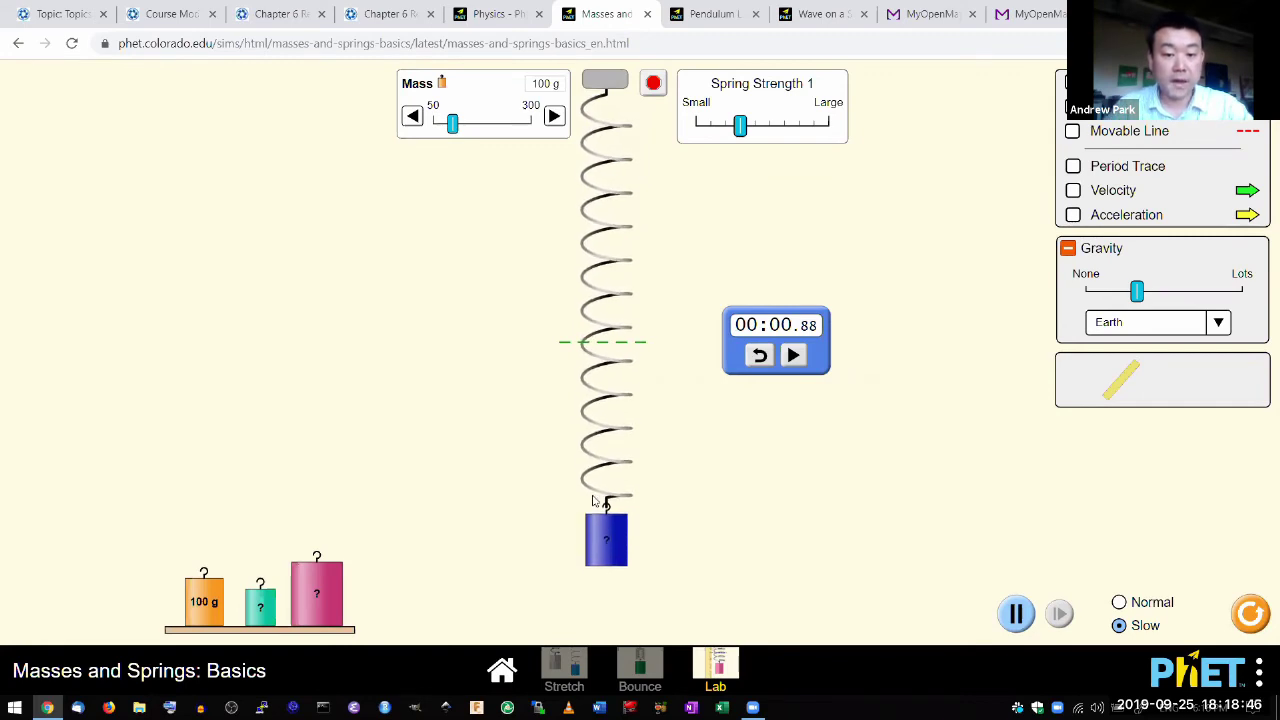
Pull and release the blue mass again while toggling Slow and Normal, ending at Normal speed
left_click_drag(600, 505, 603, 282)
left_click_drag(603, 231, 606, 401)
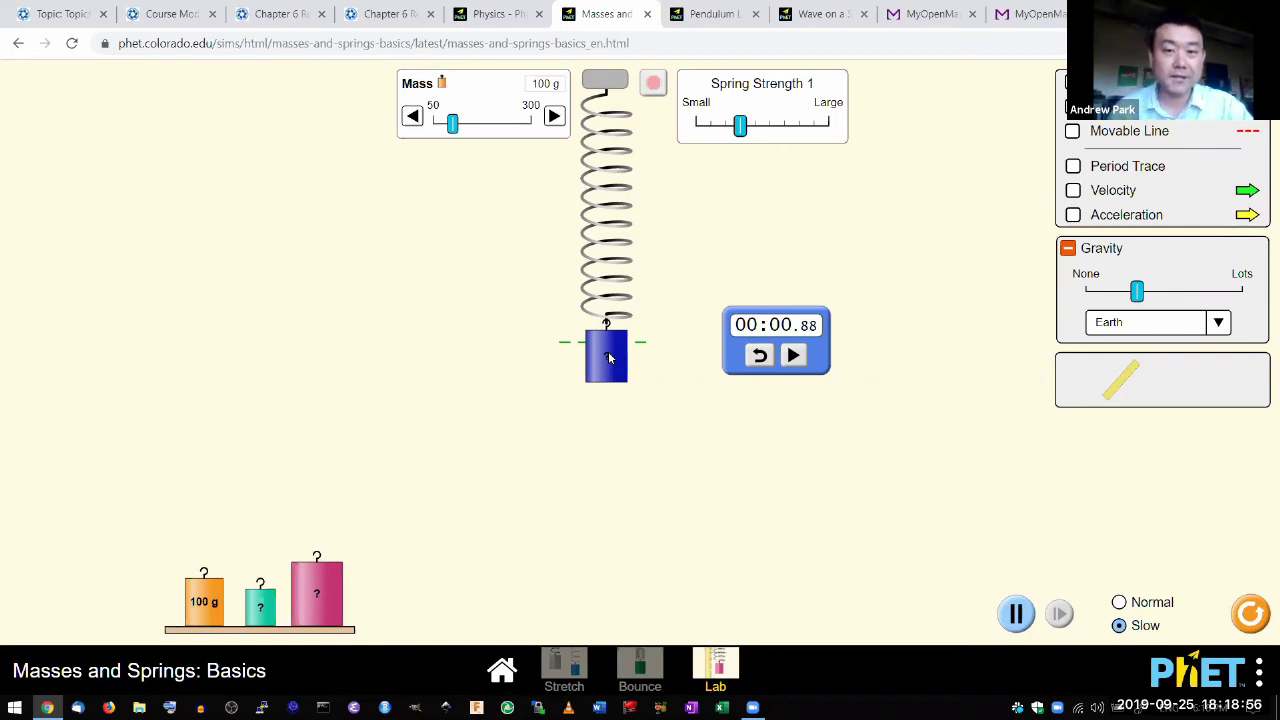
left_click_drag(608, 358, 608, 358)
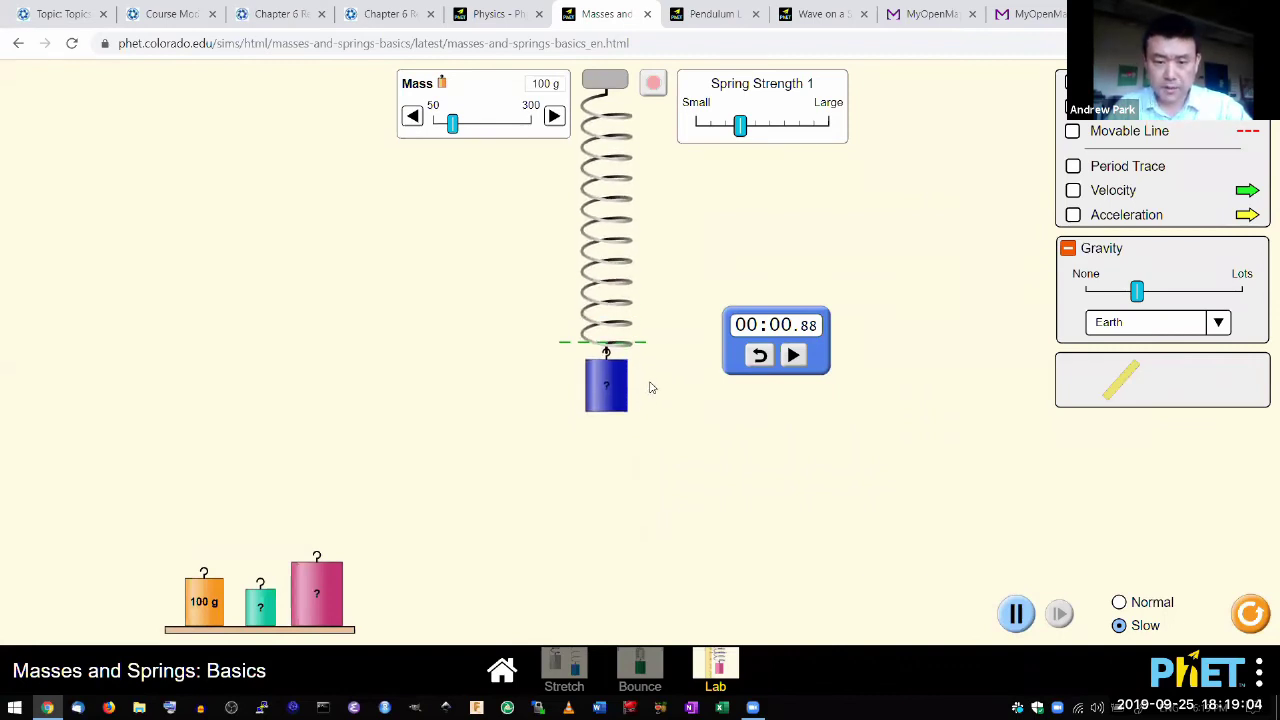
left_click_drag(606, 390, 617, 596)
left_click(1118, 603)
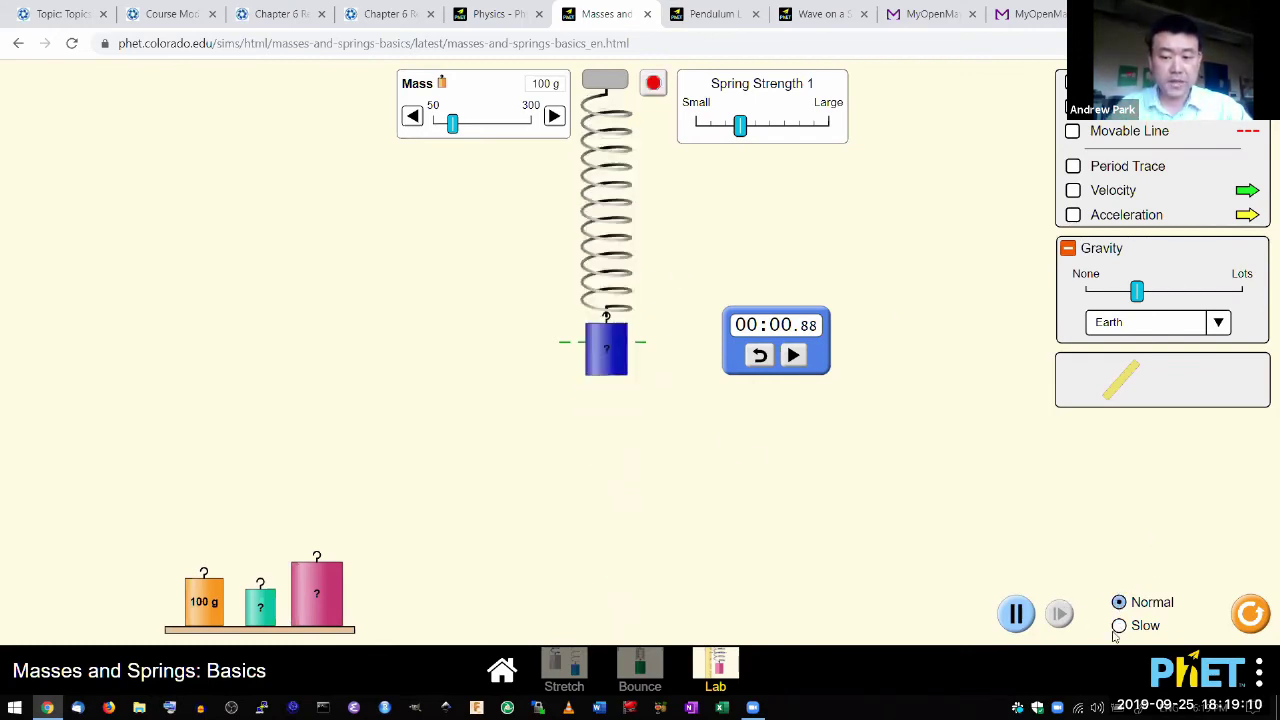
left_click(1119, 626)
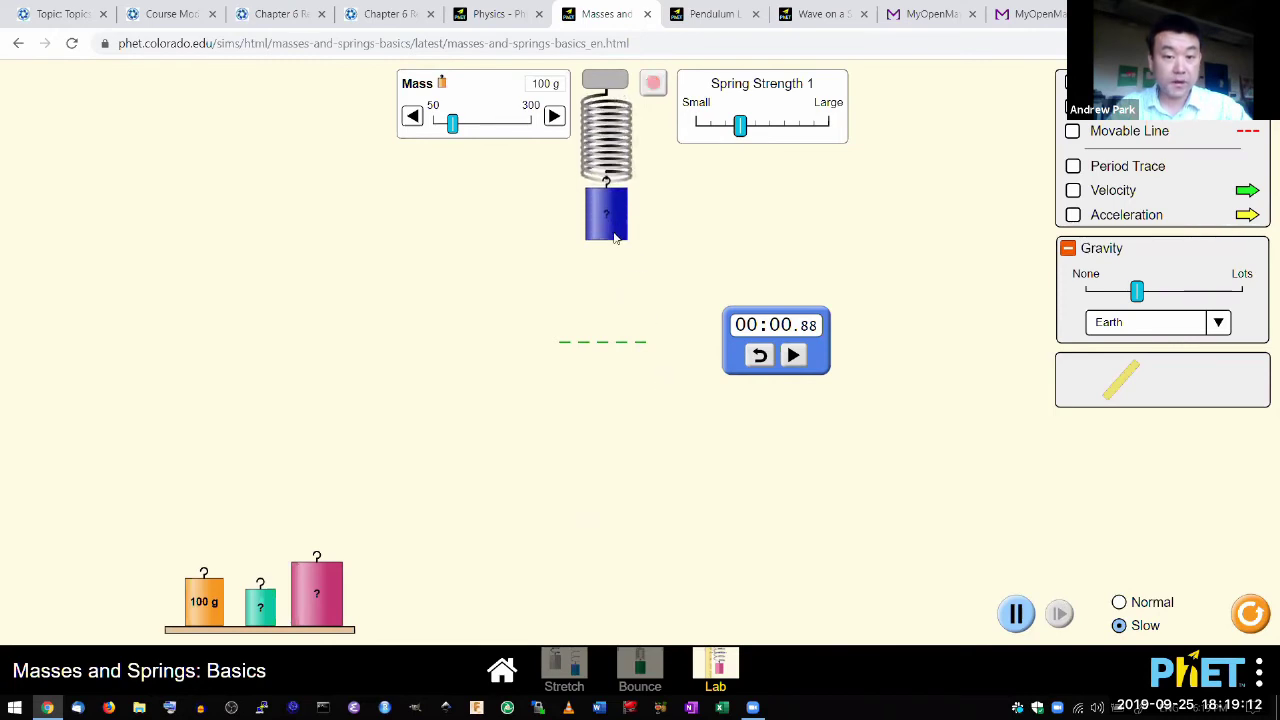
left_click_drag(615, 237, 597, 383)
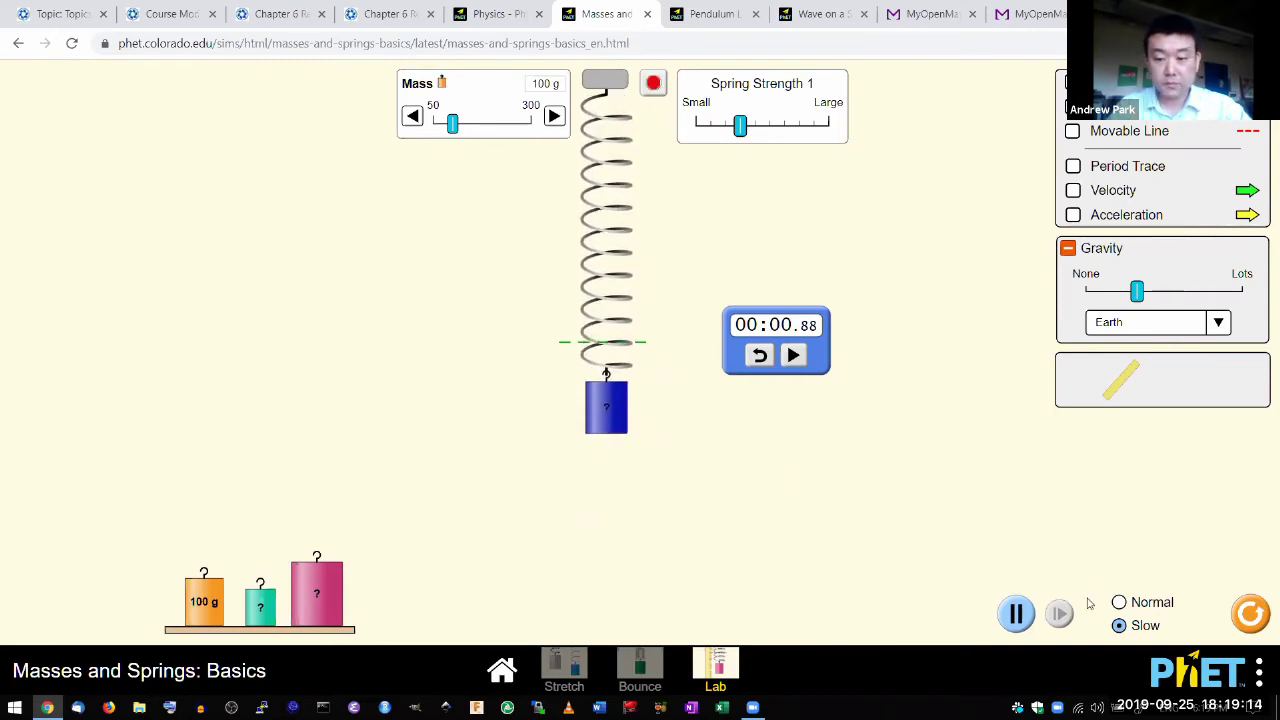
left_click(1121, 604)
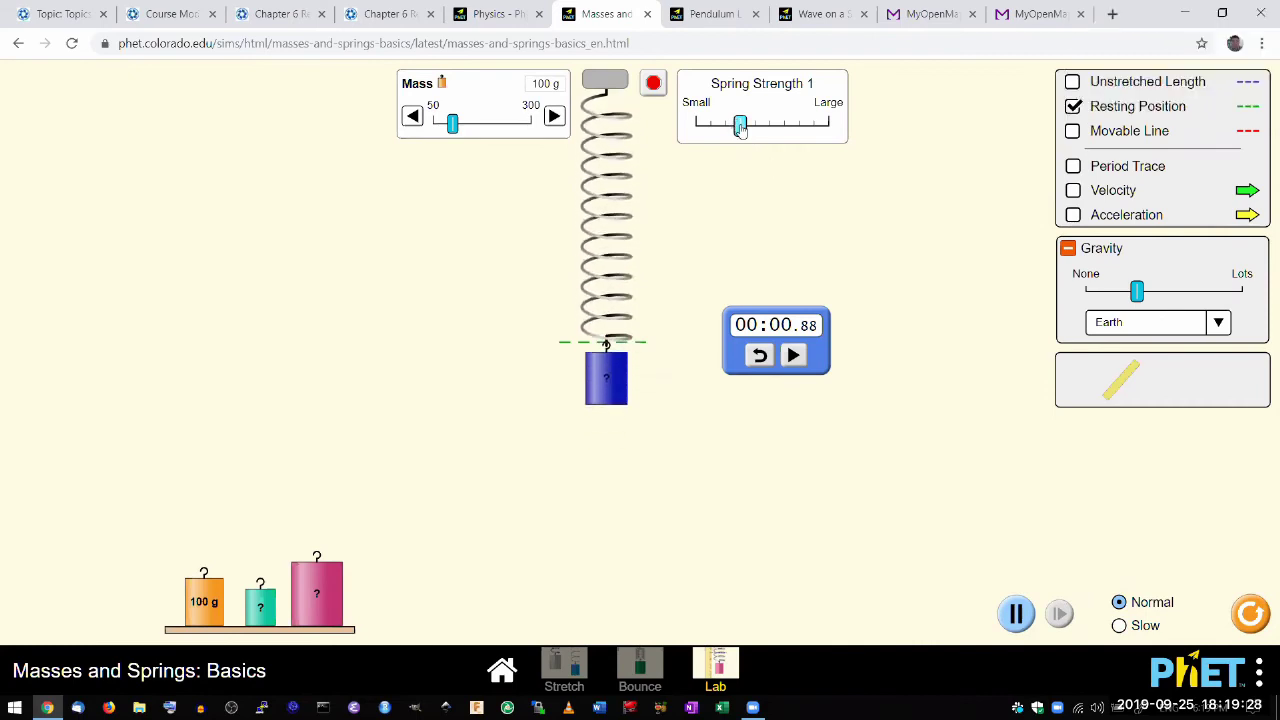
Set Spring Strength to Large and back, remove the blue mass, then close and load Pendulum Lab
left_click_drag(741, 128, 846, 128)
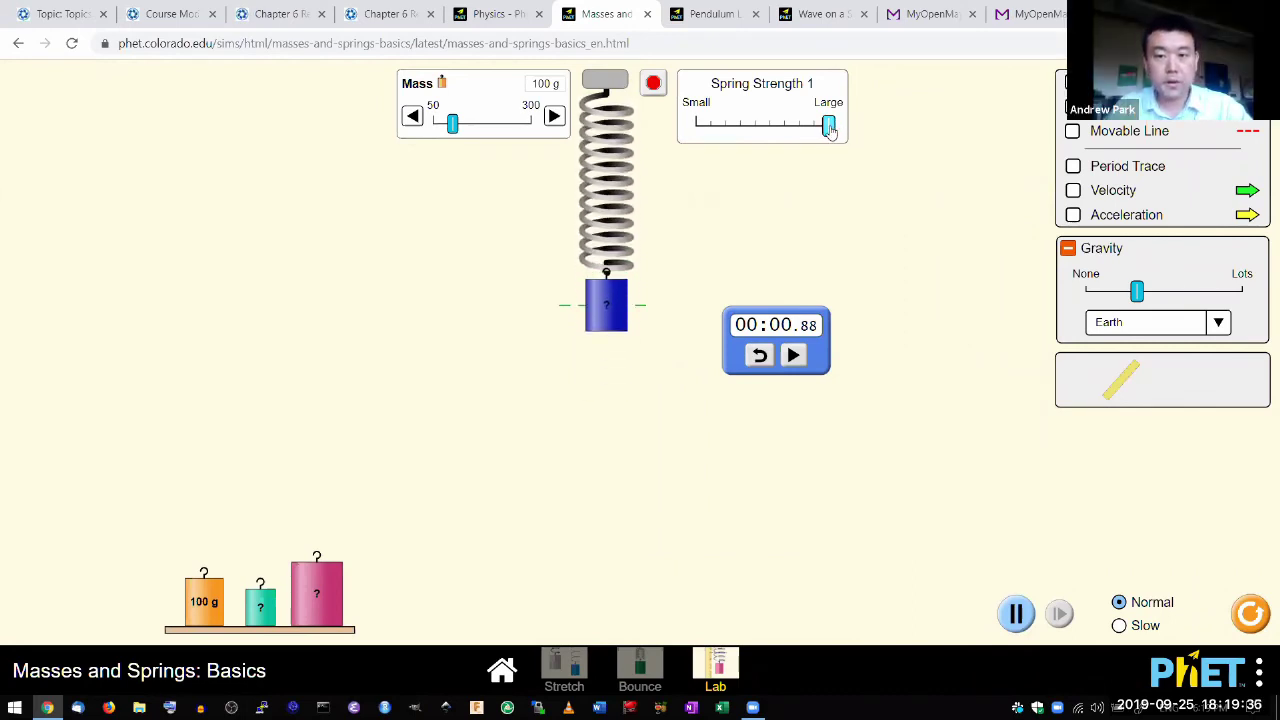
left_click_drag(828, 127, 740, 126)
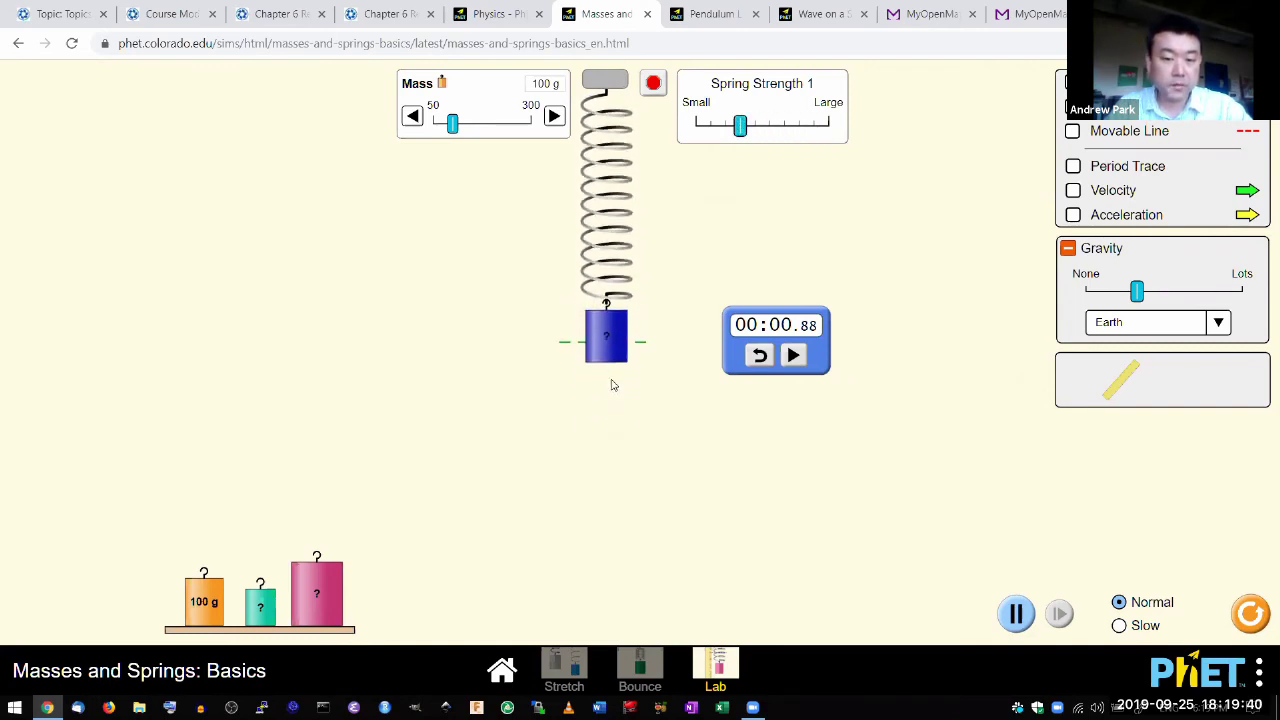
left_click_drag(613, 378, 603, 308)
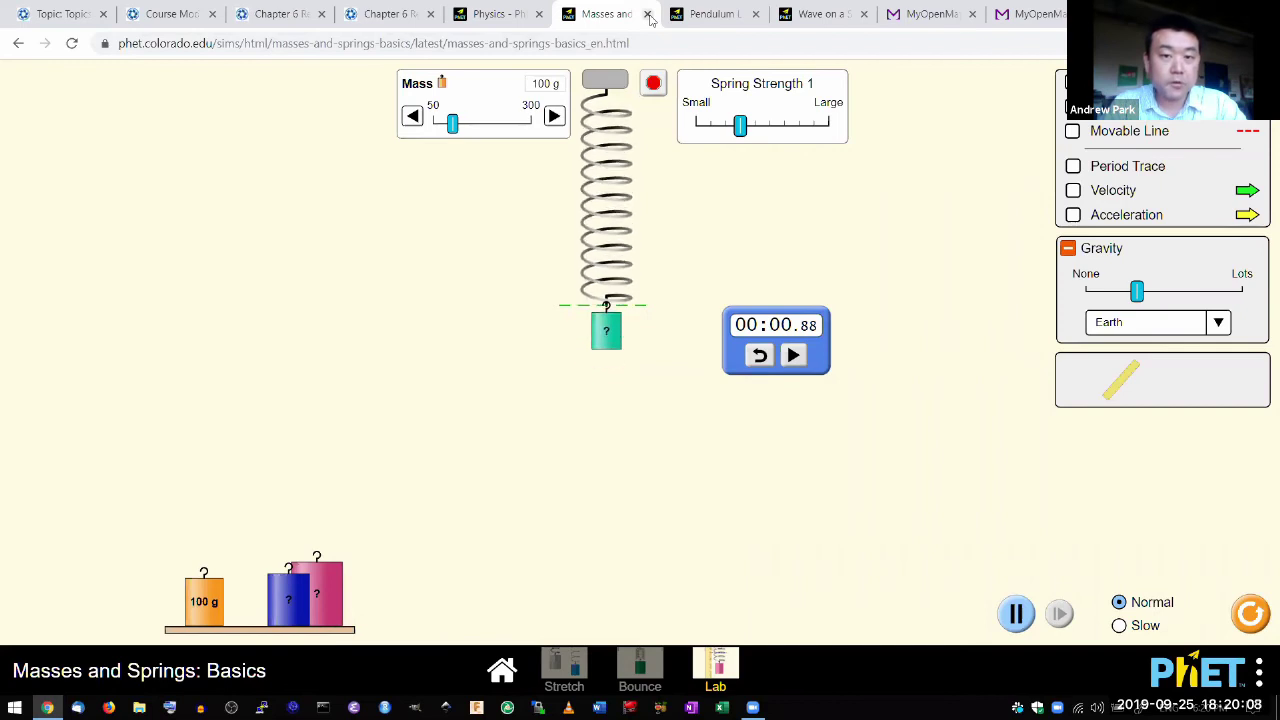
left_click(649, 17)
left_click(548, 287)
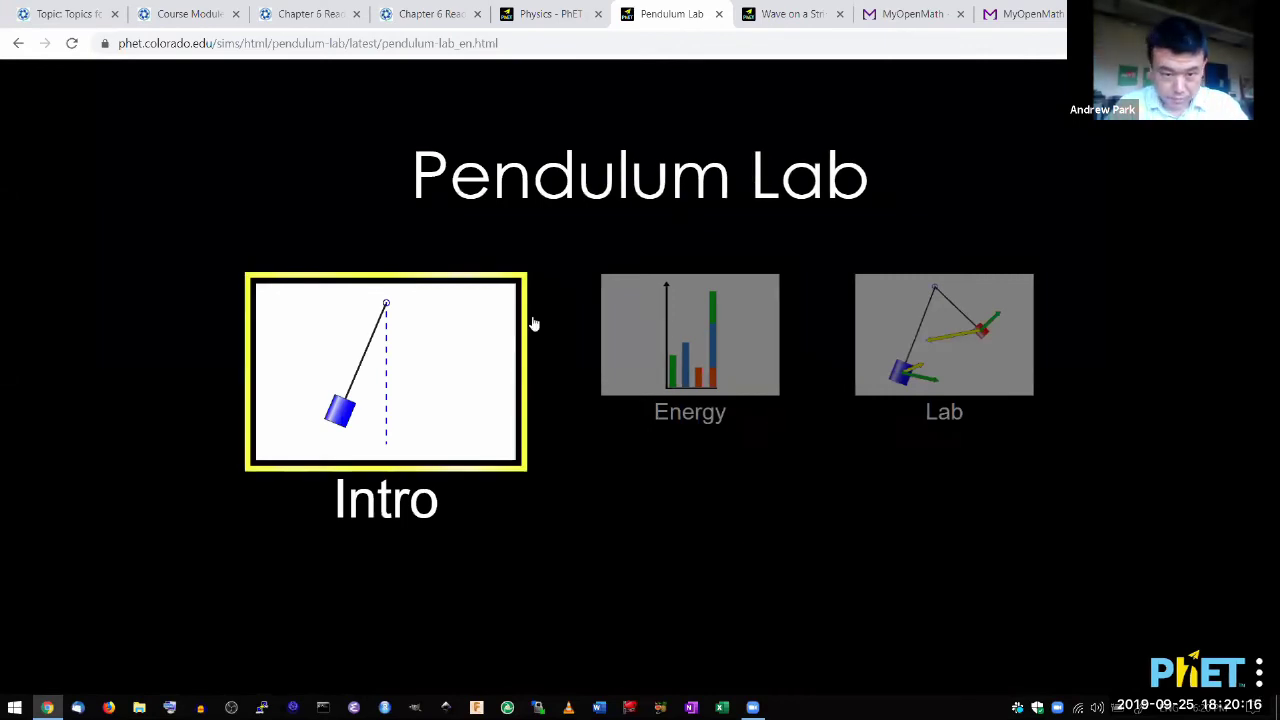
Open the Lab screen and set the 1.00 kg pendulum swinging a few degrees aside
left_click(883, 324)
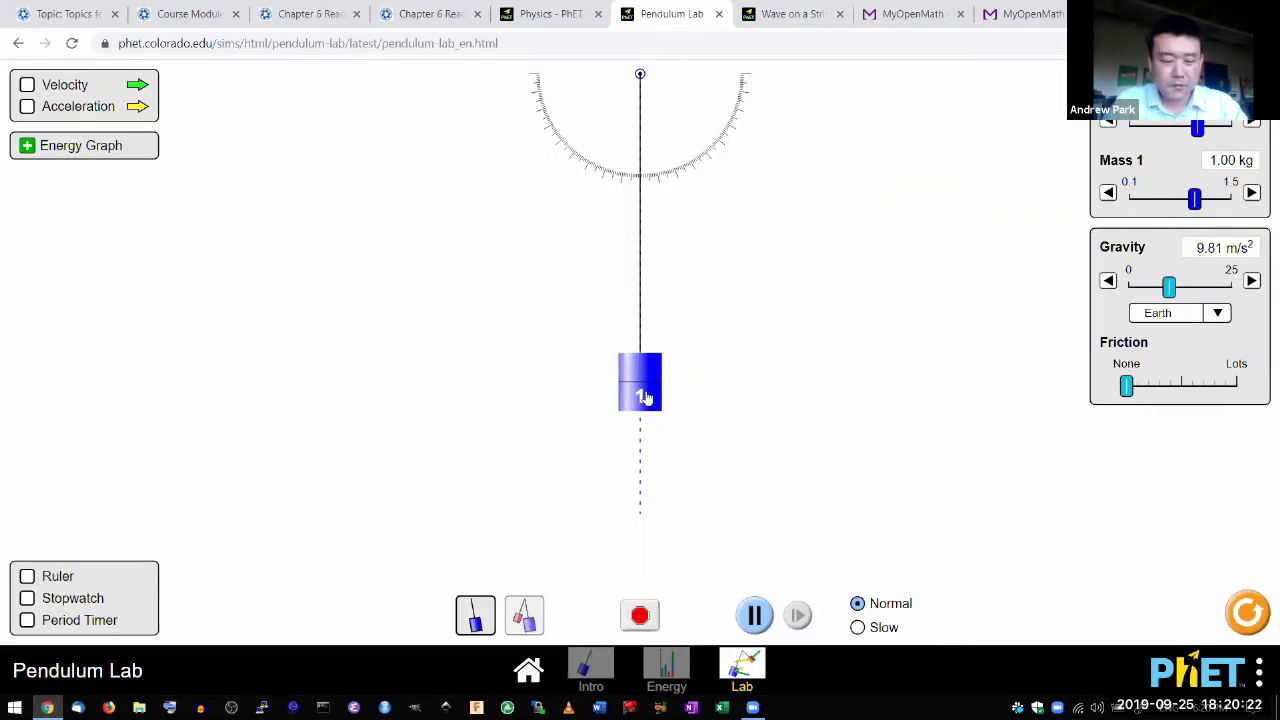
left_click_drag(645, 397, 608, 400)
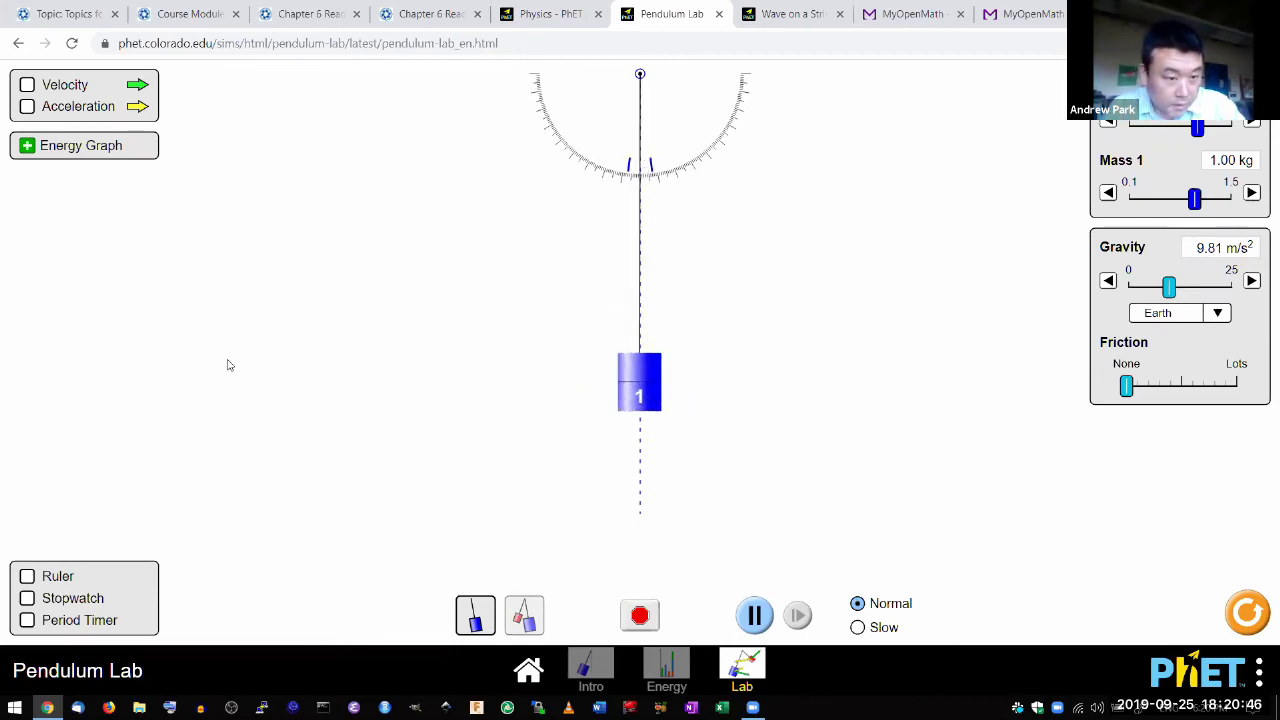
Turn on the Period Timer and measure the small-swing period as 1.6800 s
left_click(30, 621)
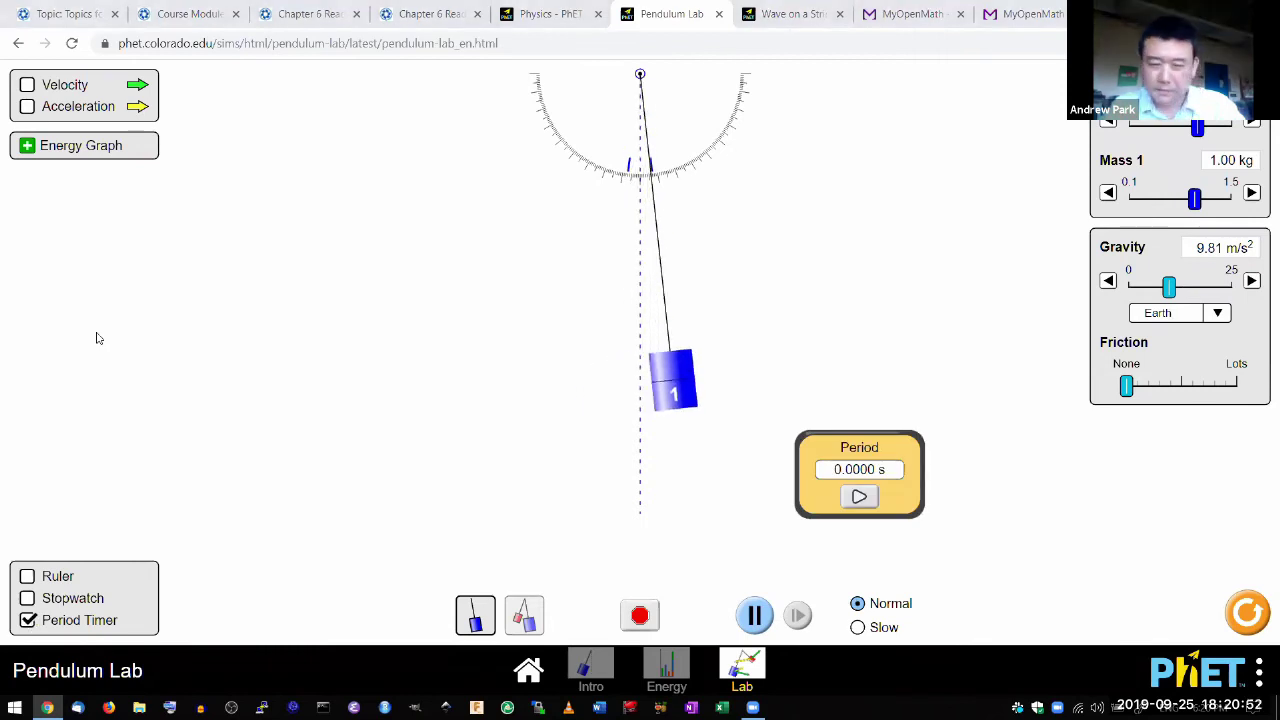
left_click(860, 498)
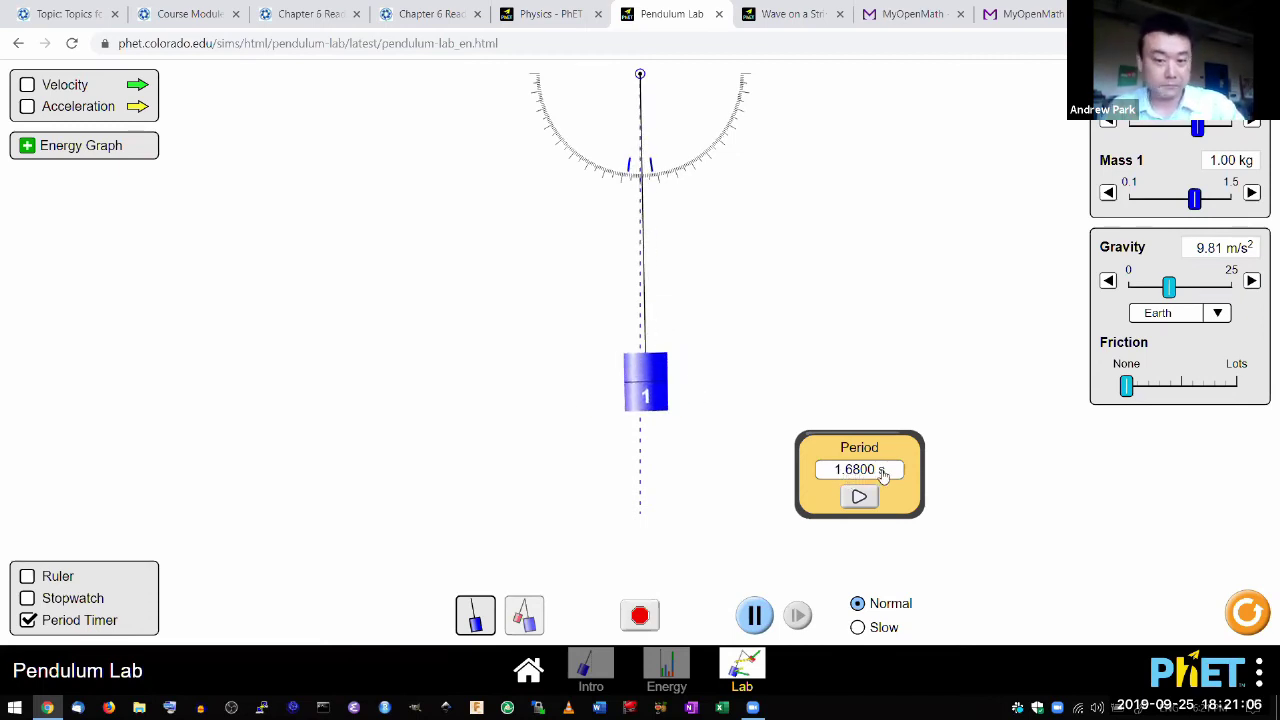
left_click(860, 496)
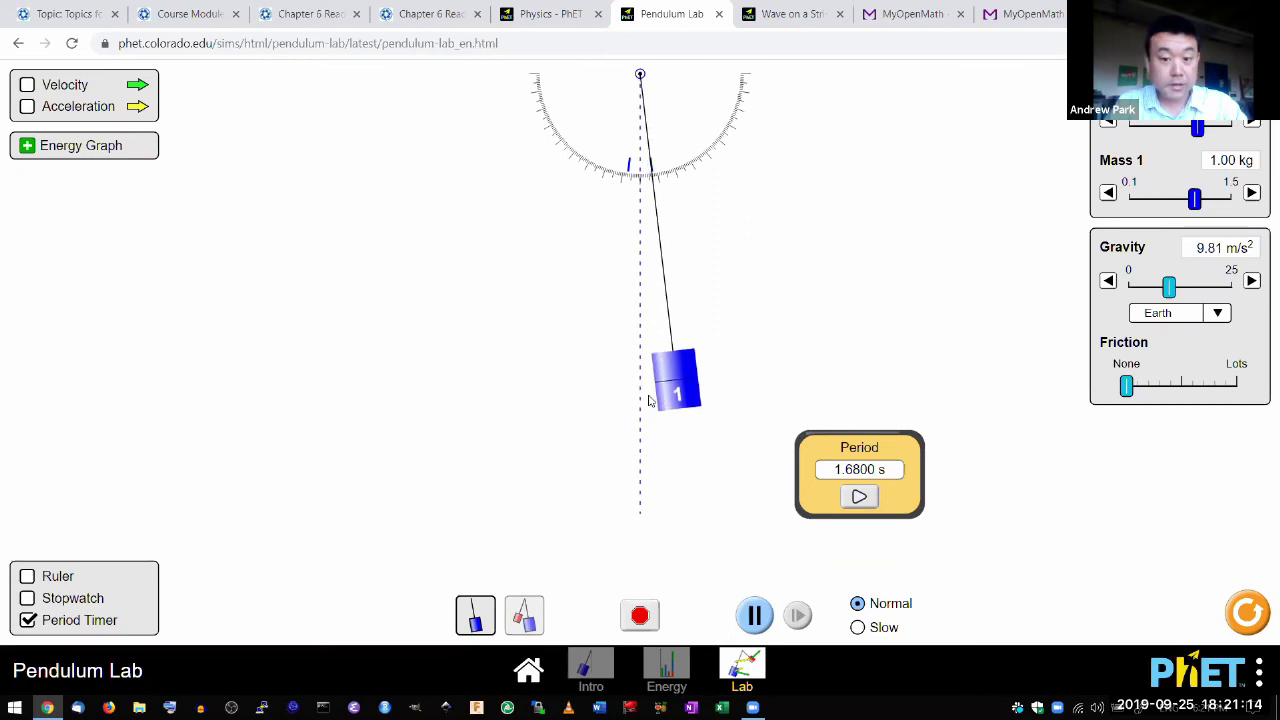
Time the period at about 14° (1.6856 s), then pull the bob out to 37°
left_click_drag(635, 400, 643, 401)
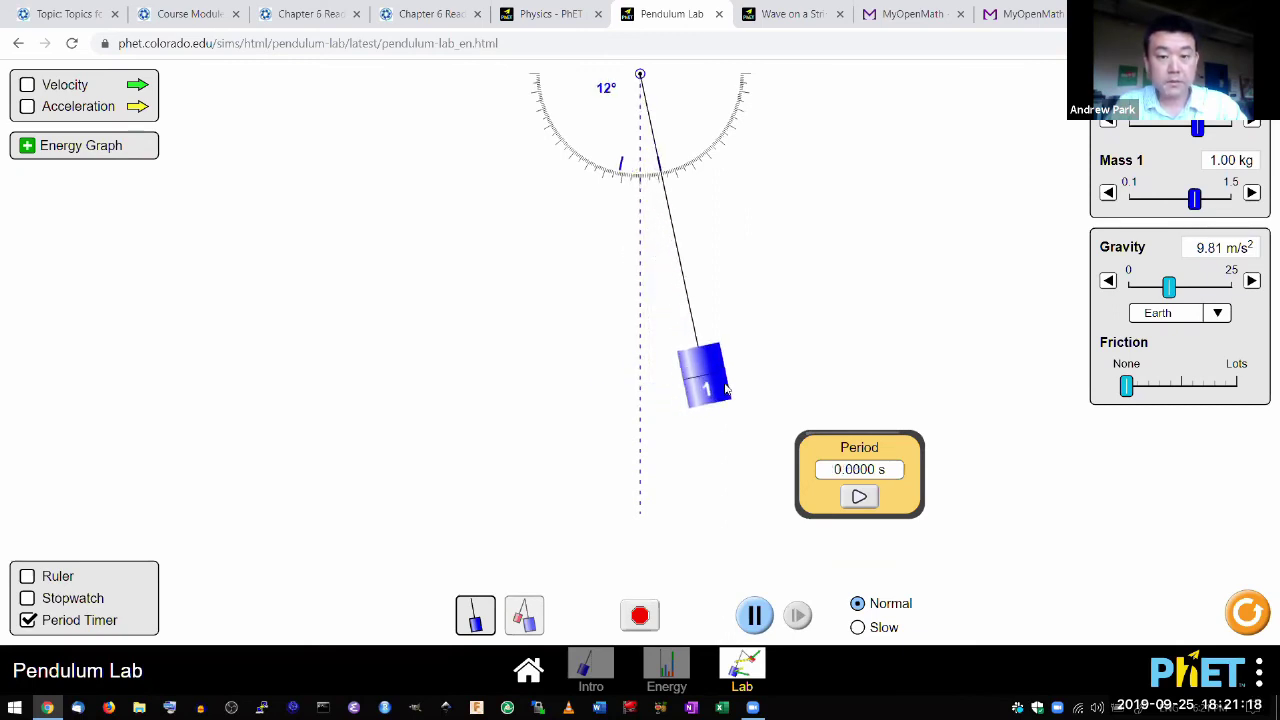
left_click_drag(729, 387, 742, 381)
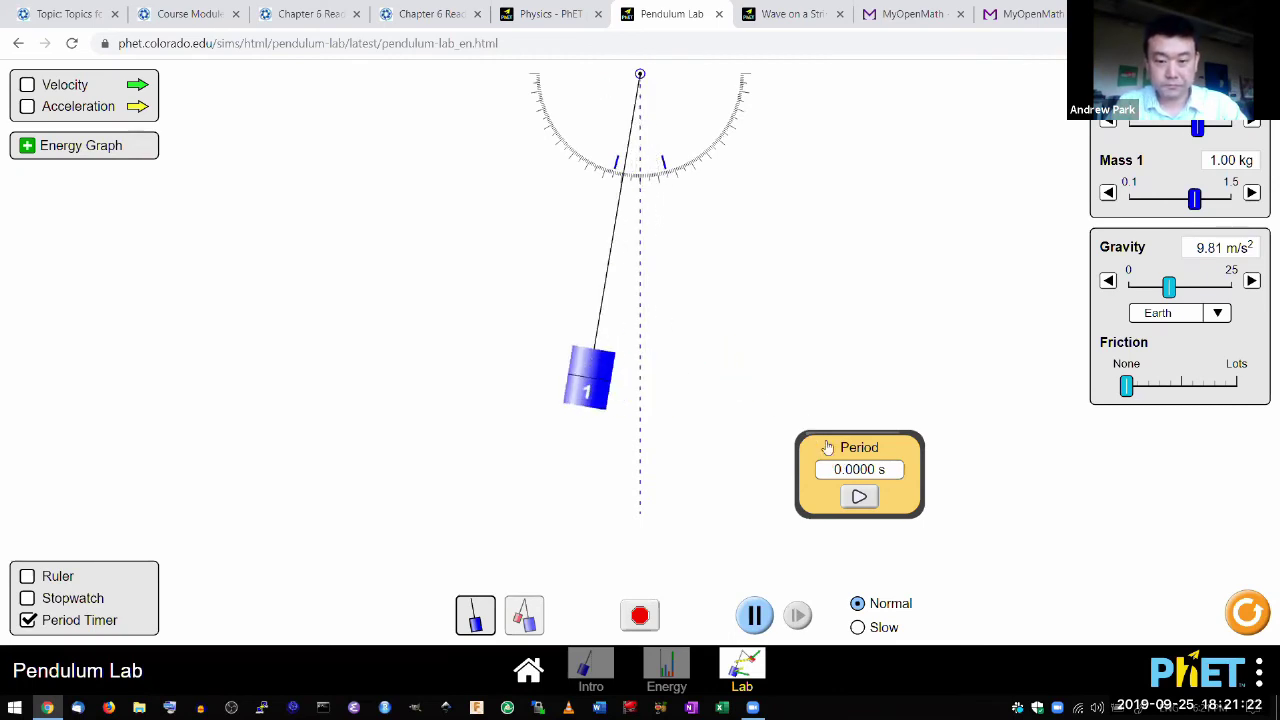
left_click(859, 500)
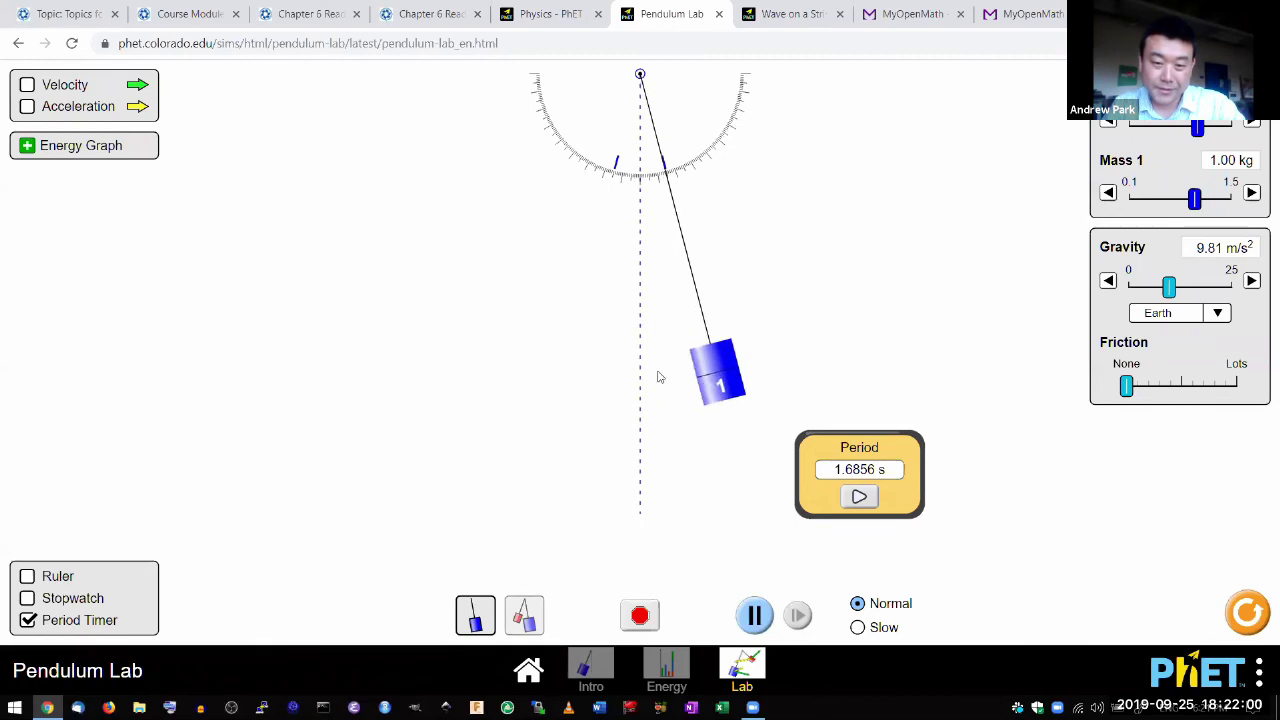
left_click_drag(657, 379, 922, 133)
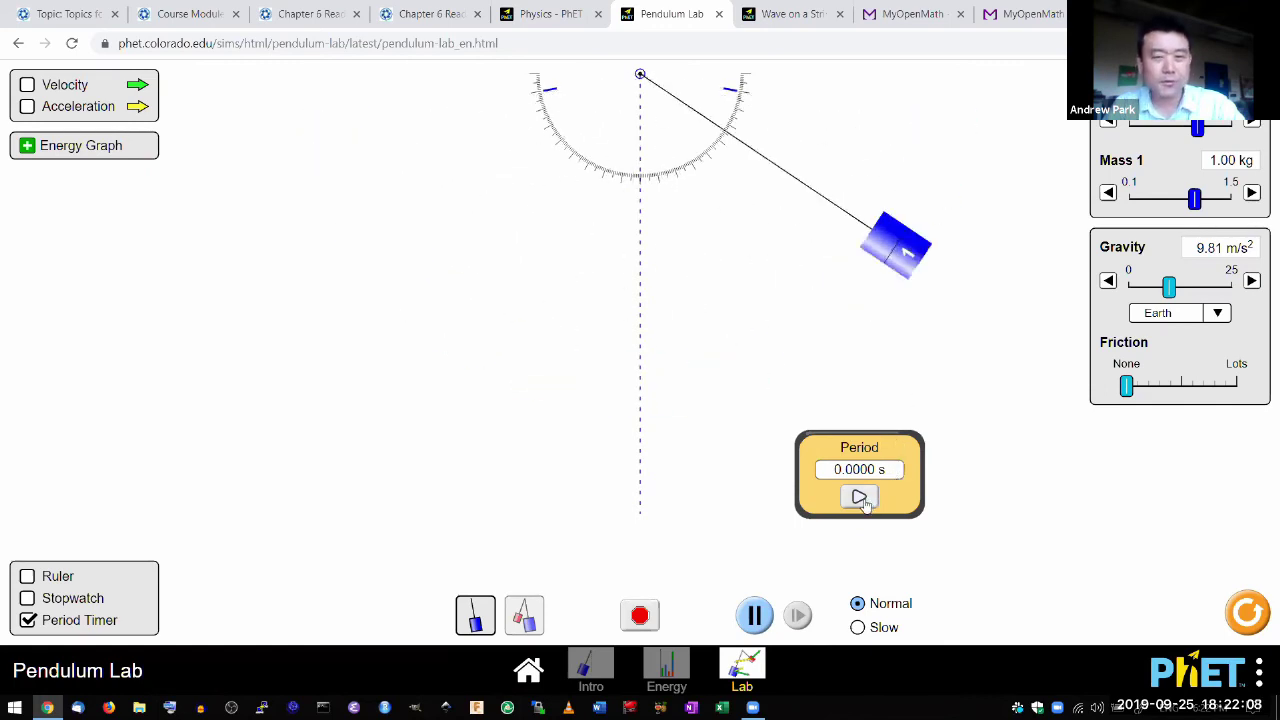
Time the large-swing period at 1.9092 s, pause, and return the bob to about -2°
left_click(860, 499)
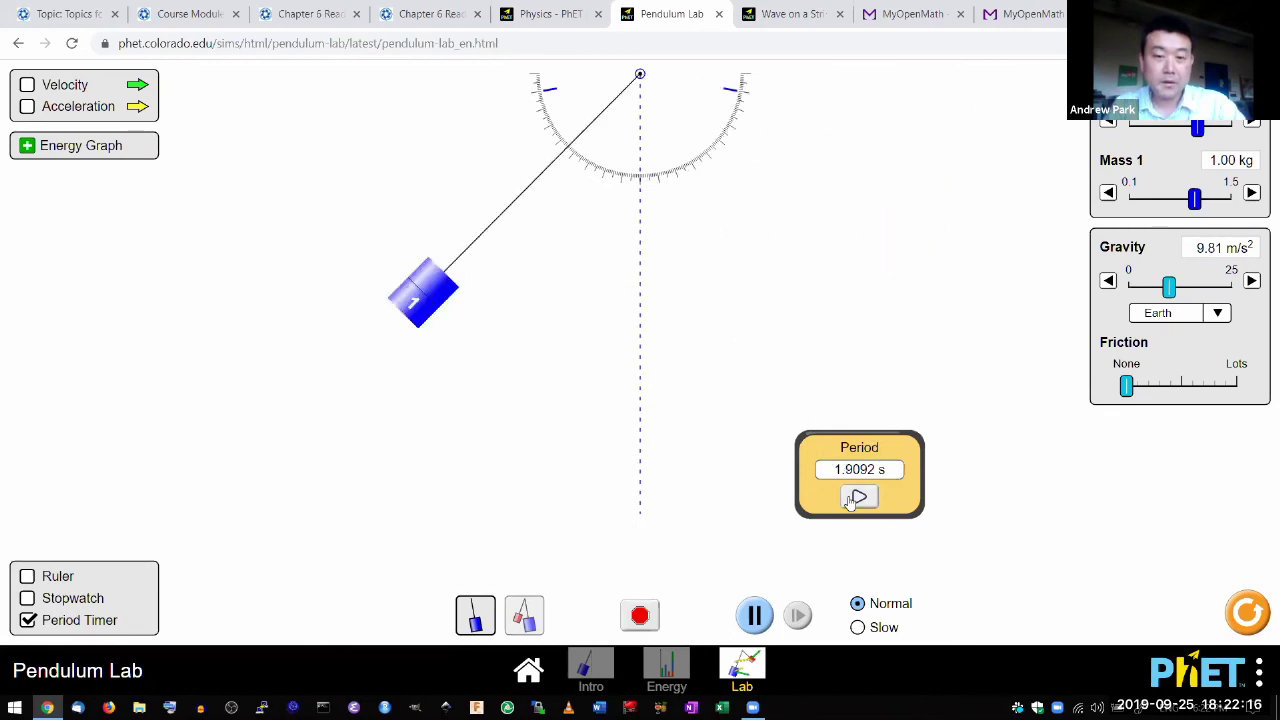
left_click(755, 615)
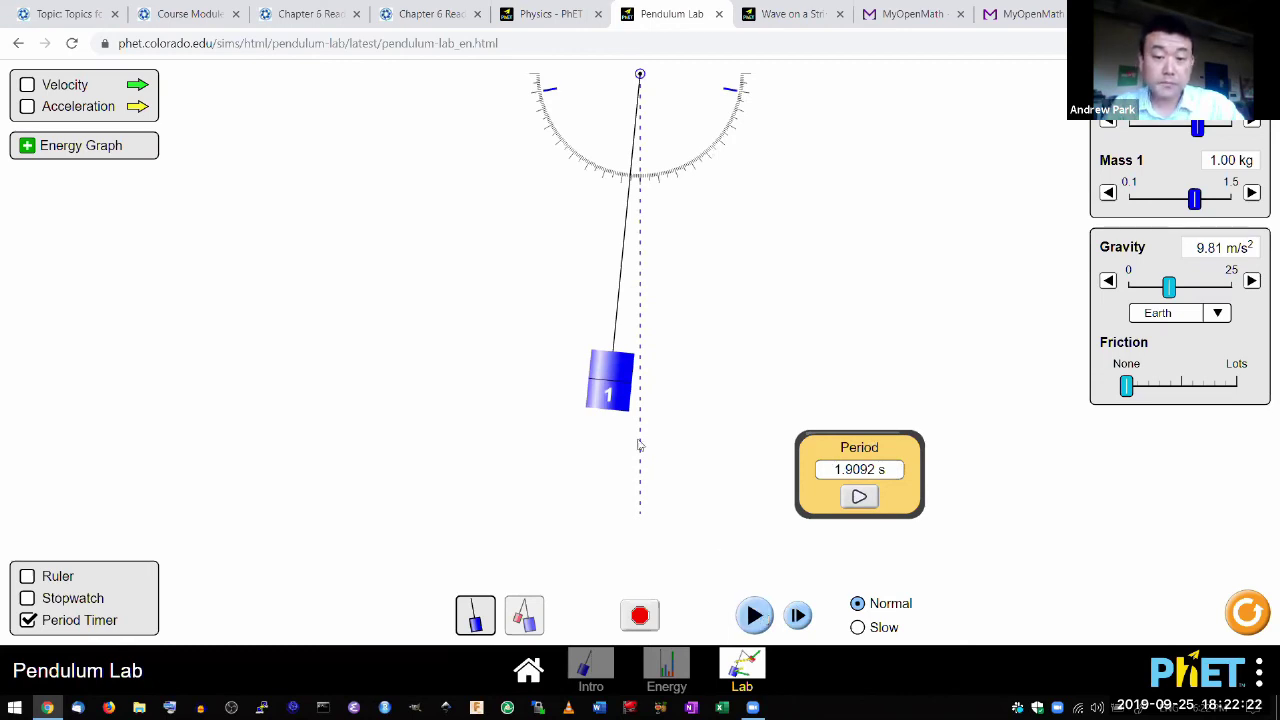
left_click_drag(616, 396, 632, 396)
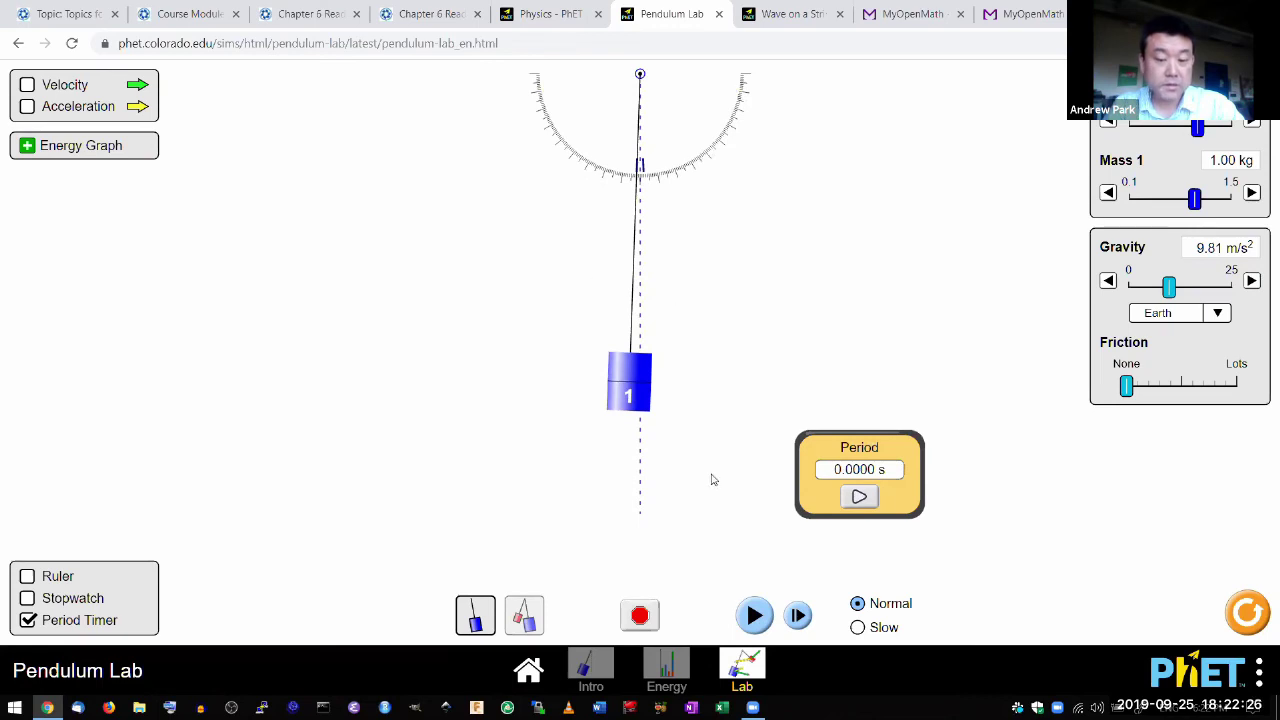
Resume, set the bob near 0°, and re-time the small swing at 1.6792 s
left_click(754, 615)
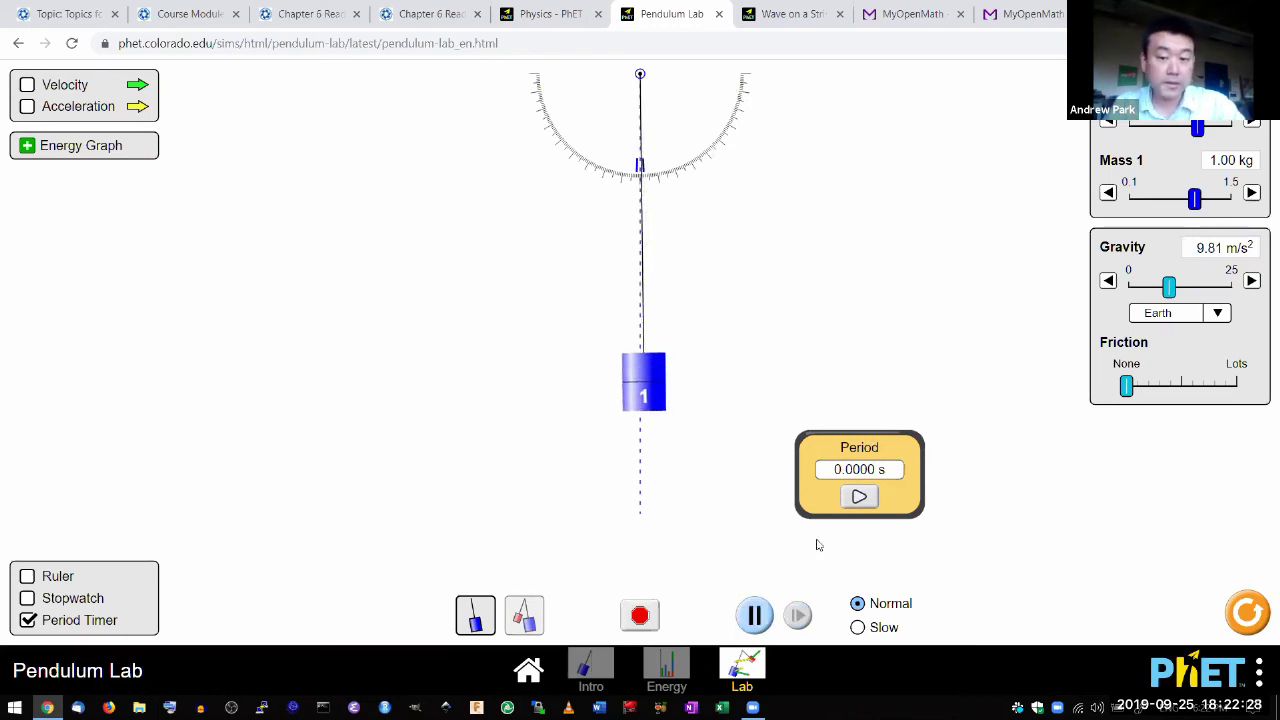
left_click(859, 496)
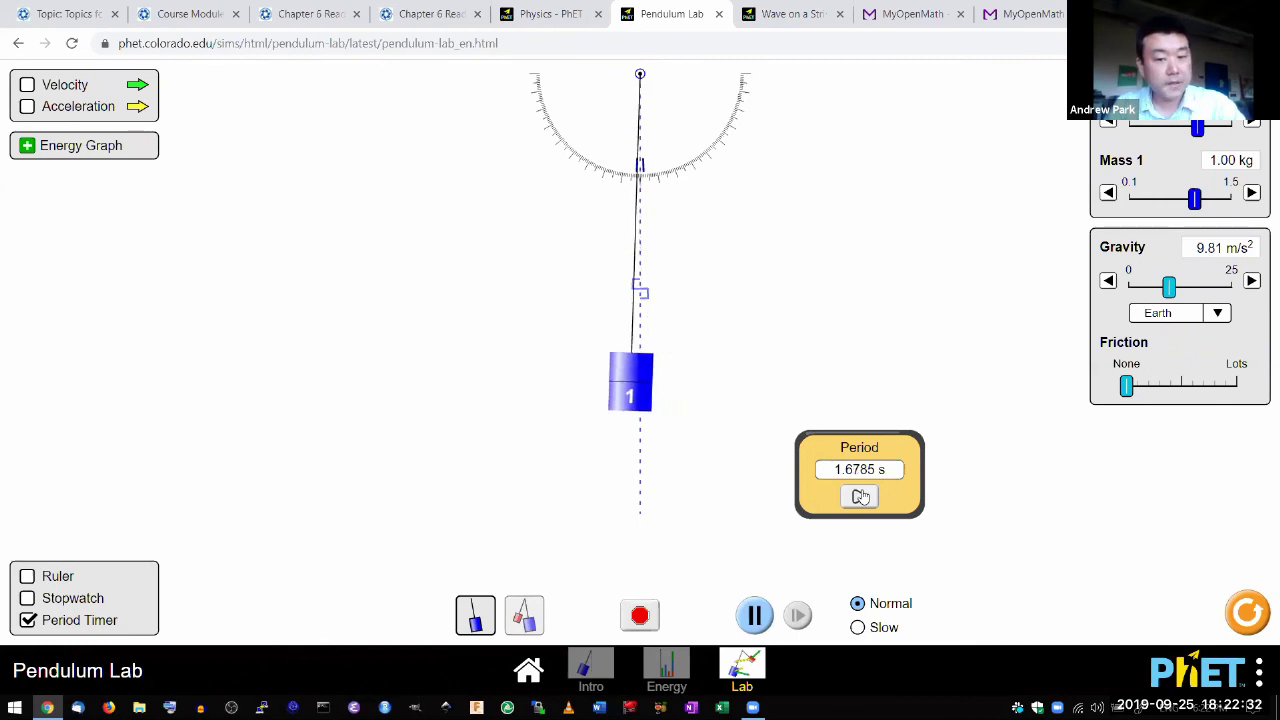
left_click_drag(631, 398, 637, 396)
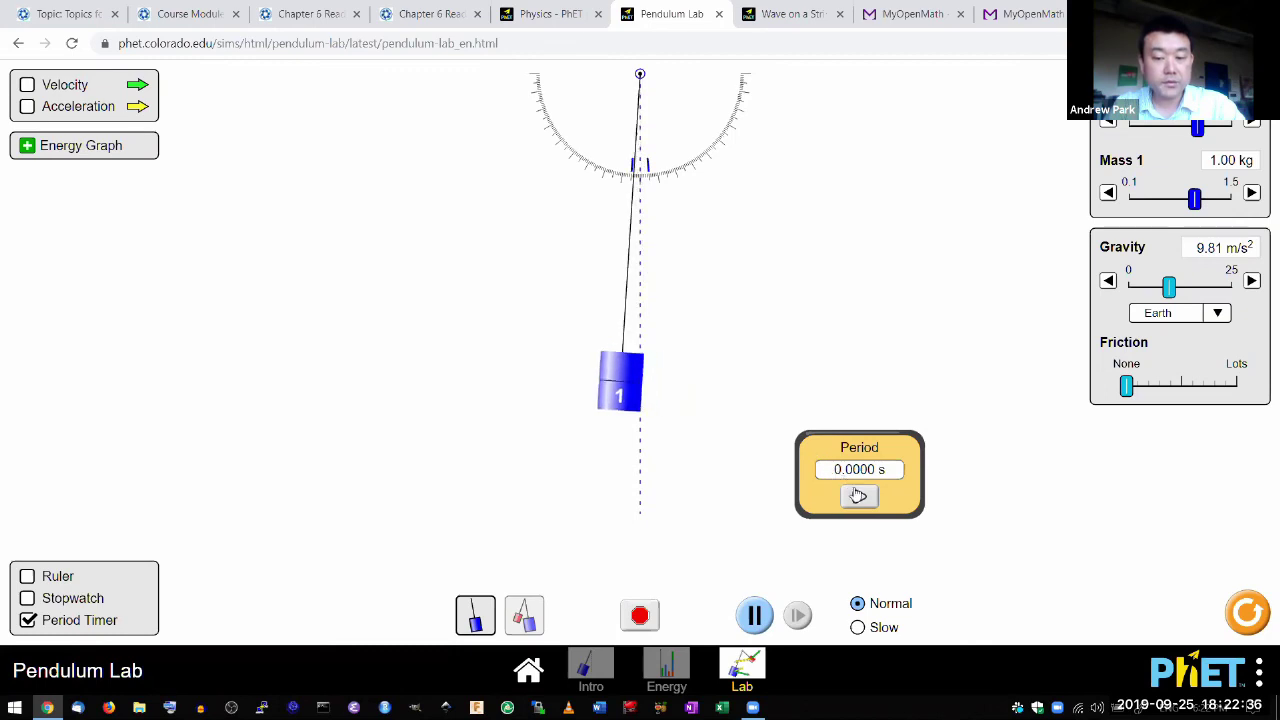
left_click(859, 496)
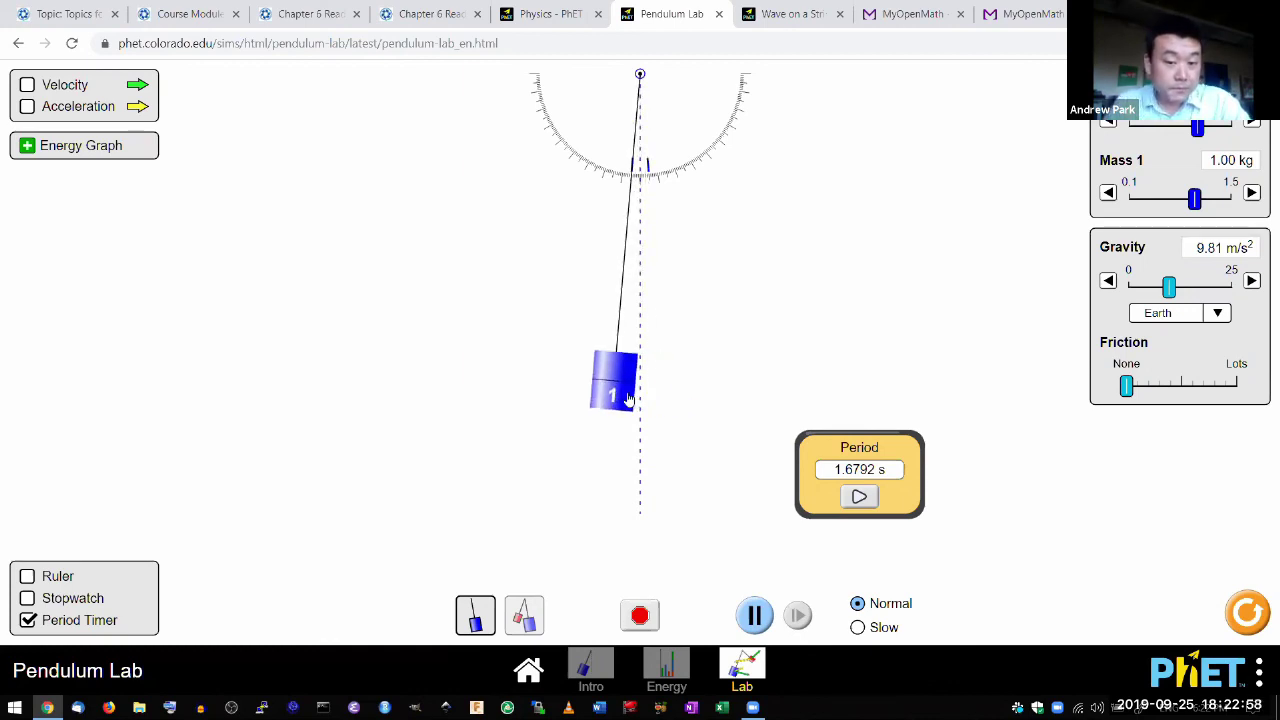
Pull the bob wider, time the swing at 1.7424 s, then return it near vertical
left_click_drag(612, 388, 852, 298)
left_click(859, 498)
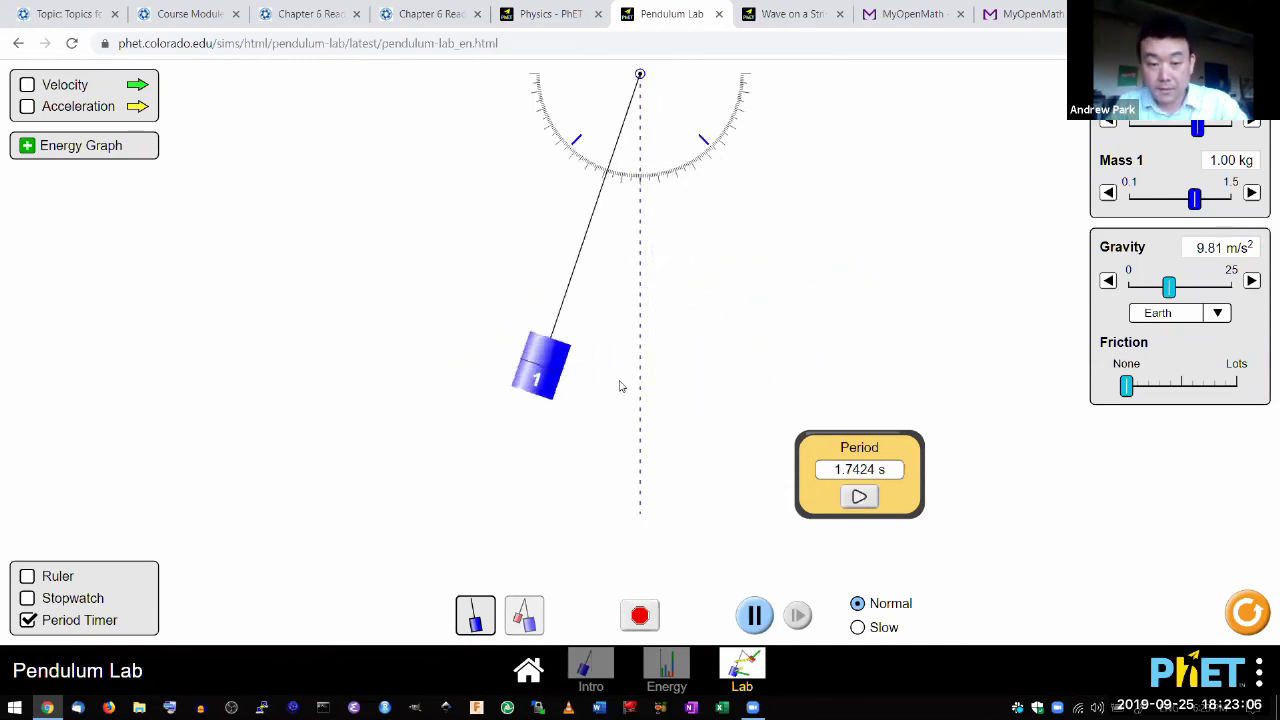
left_click_drag(720, 385, 653, 403)
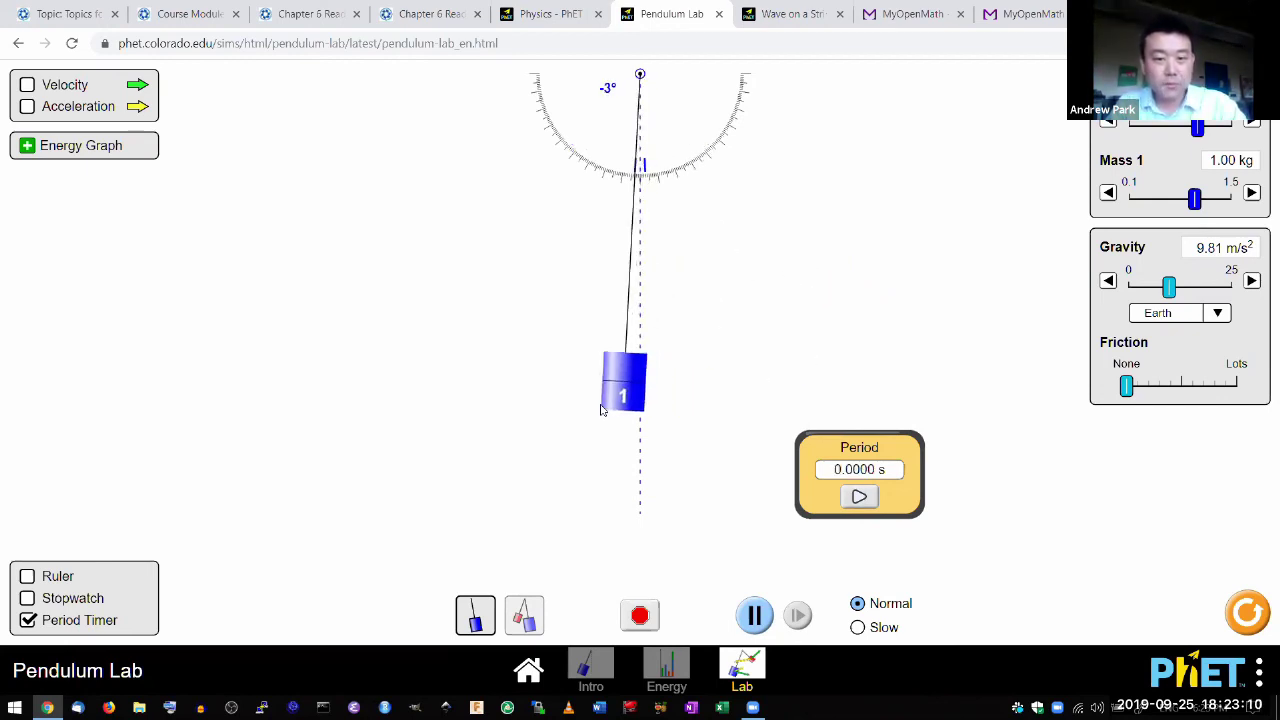